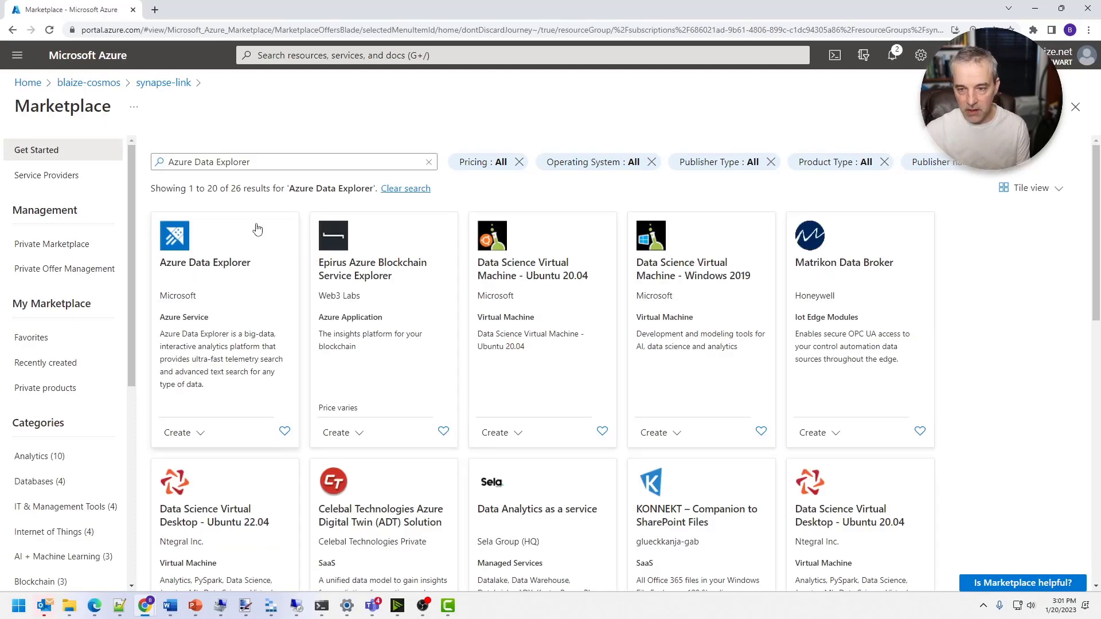
- Start creating an Azure Data Explorer cluster from its marketplace offer and name the cluster adxblaize1
left_click(265, 251)
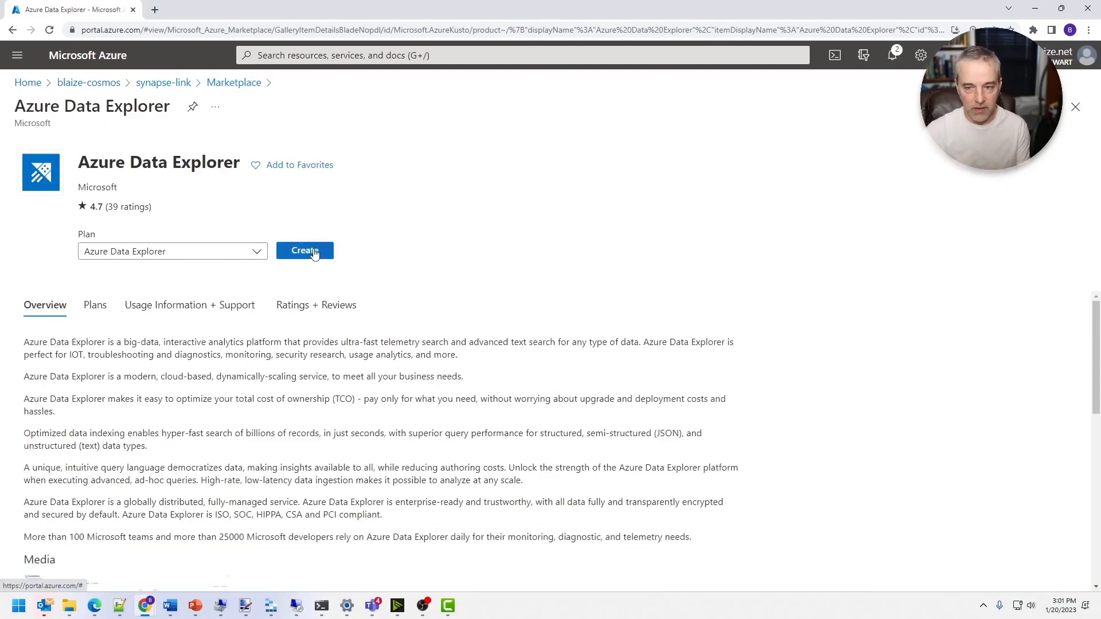
left_click(314, 254)
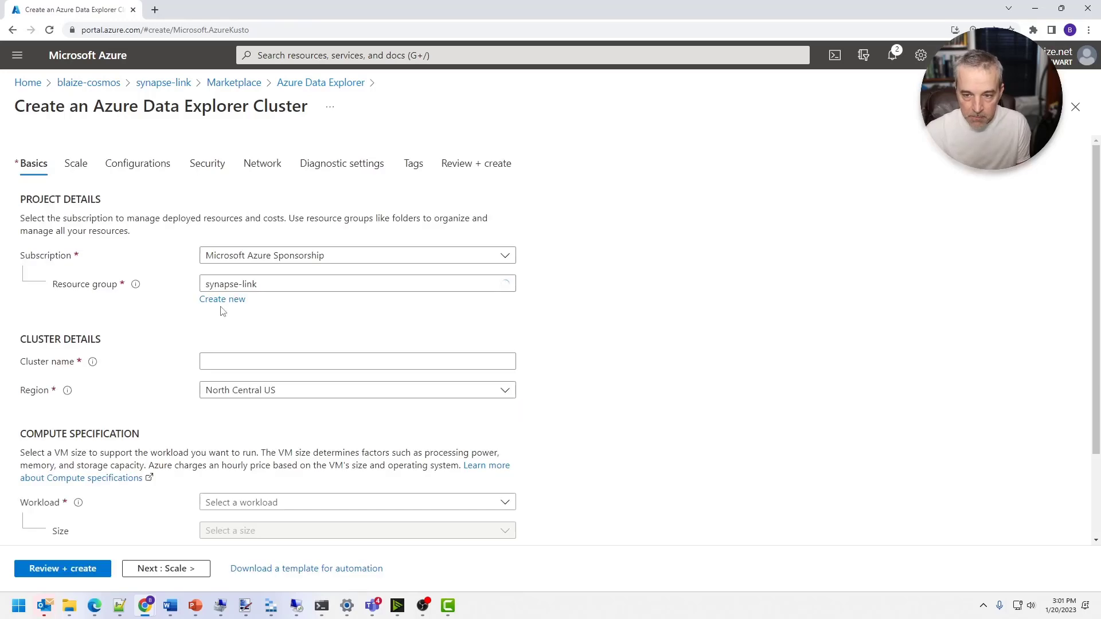
left_click(260, 363)
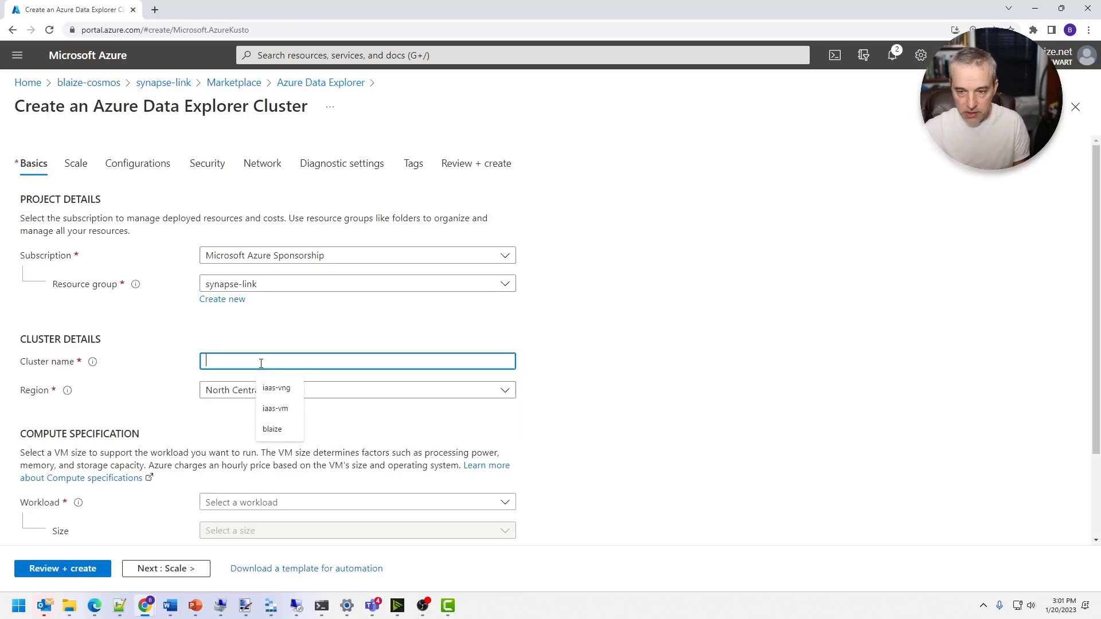
type("adxblaize1")
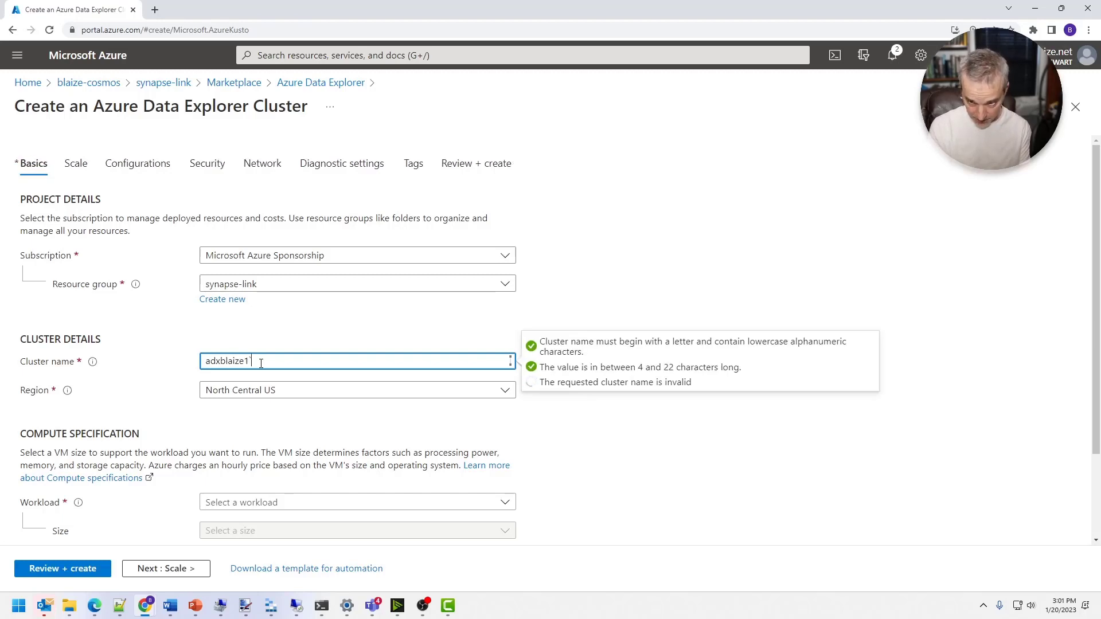
- Set the cluster's region to East US and its compute workload to Dev/test
left_click(253, 392)
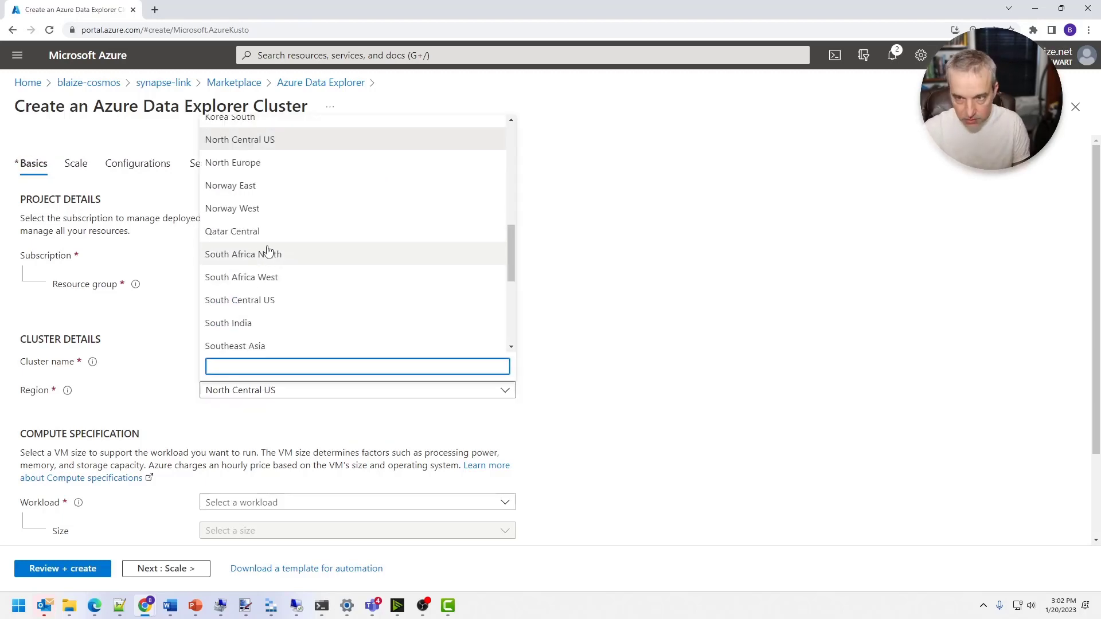
scroll(270, 241, "up", 7)
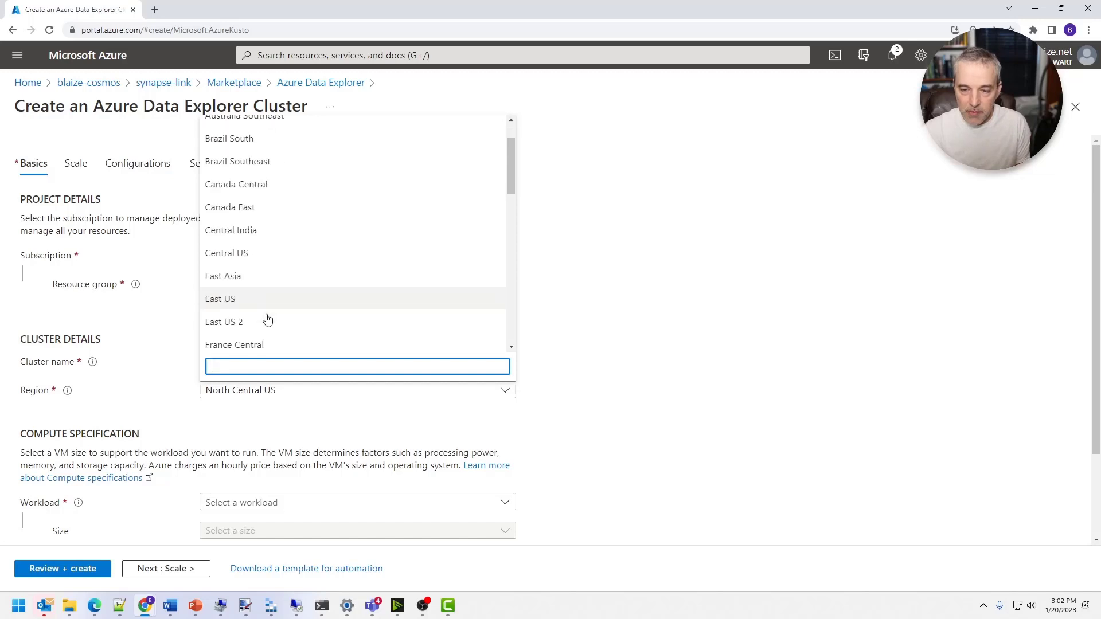
left_click(267, 302)
scroll(699, 371, "down", 2)
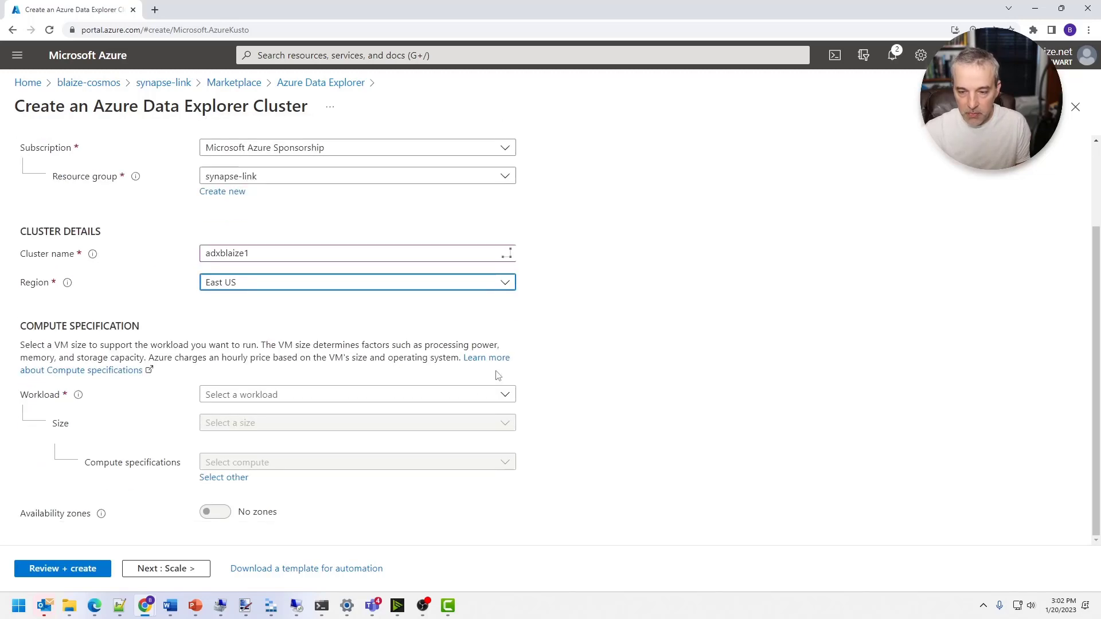
left_click(457, 401)
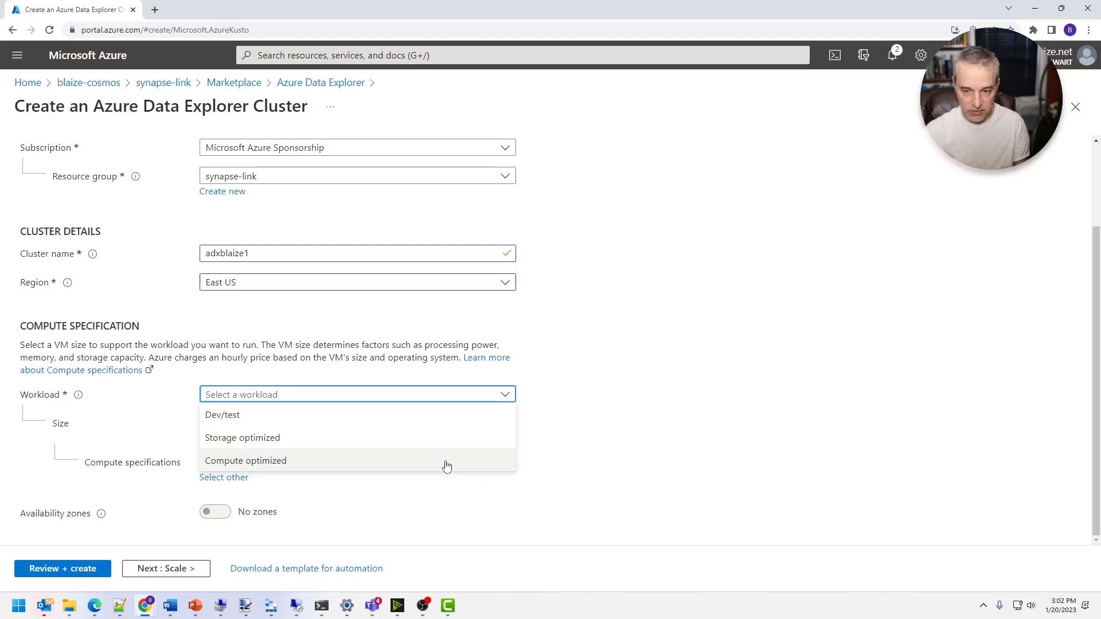
left_click(427, 416)
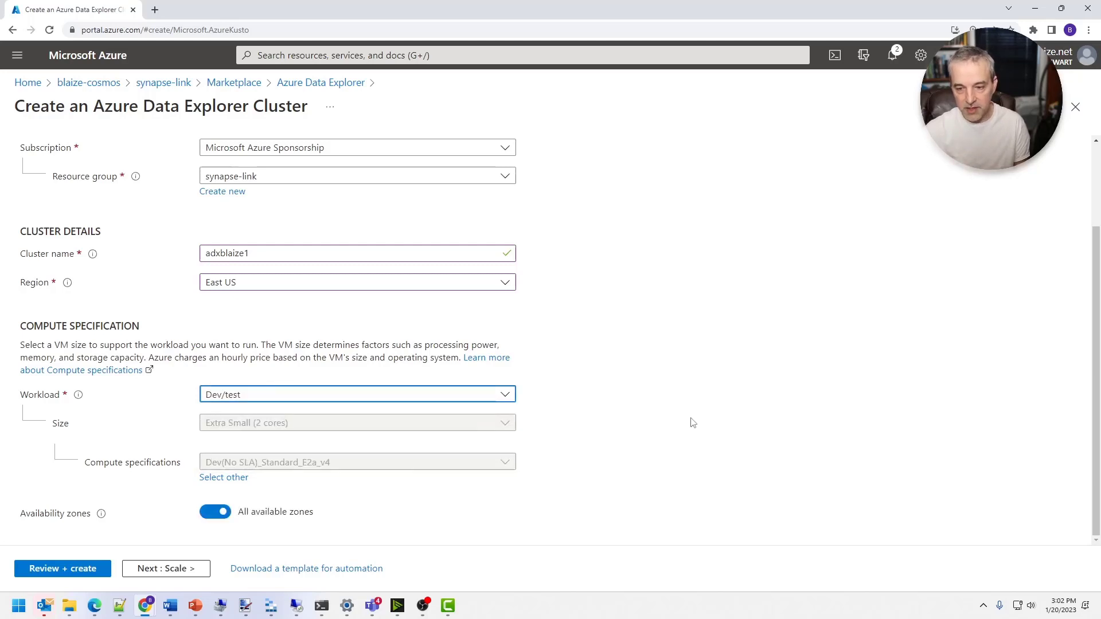
- Keep manual scaling with one instance and enable streaming ingestion in the cluster's configurations
left_click(188, 576)
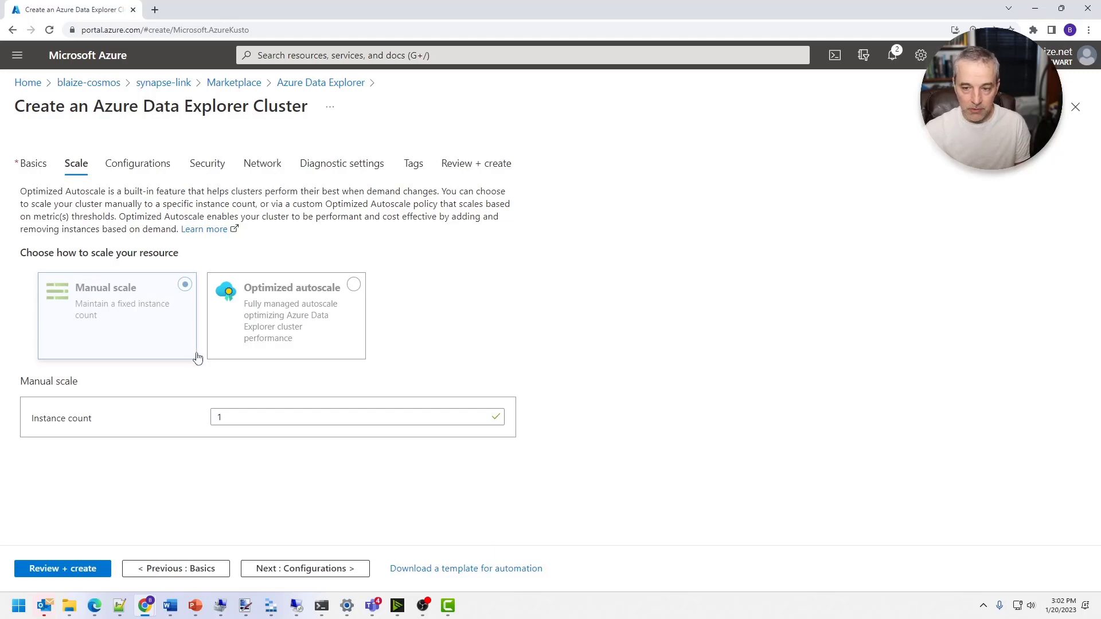
left_click(302, 569)
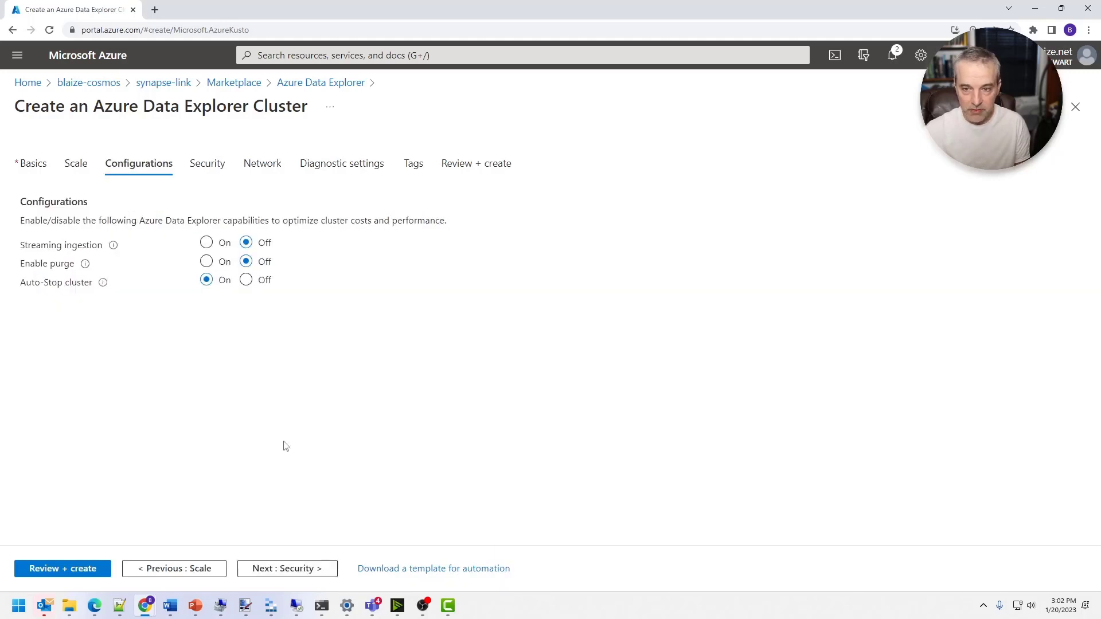
left_click(207, 243)
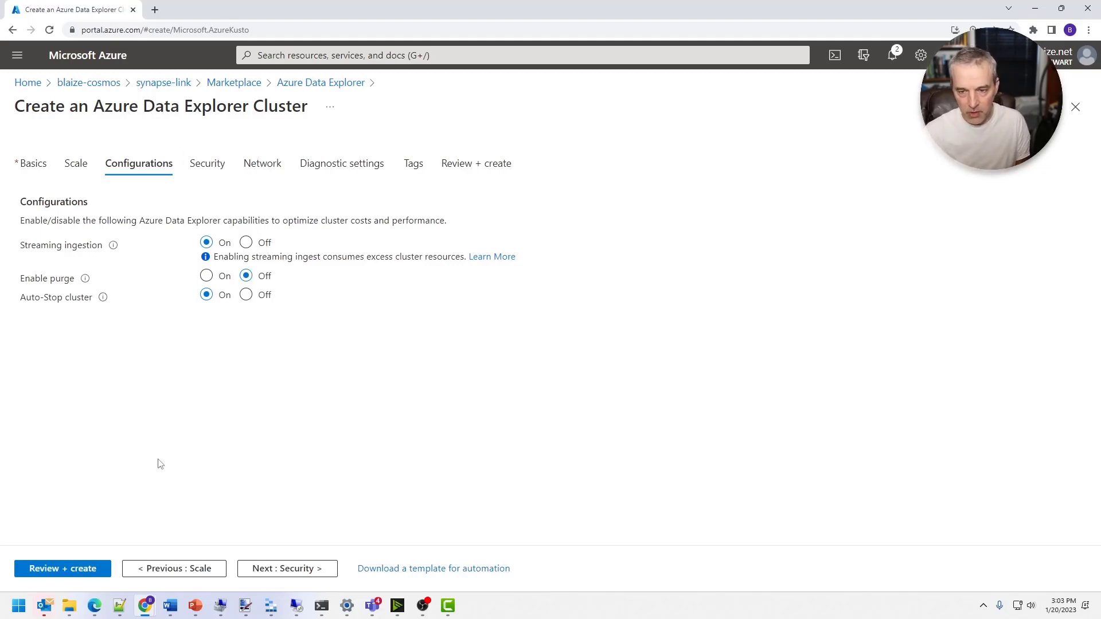
- Keep the default security, network and diagnostic settings without tags, and create the cluster after the review
left_click(281, 569)
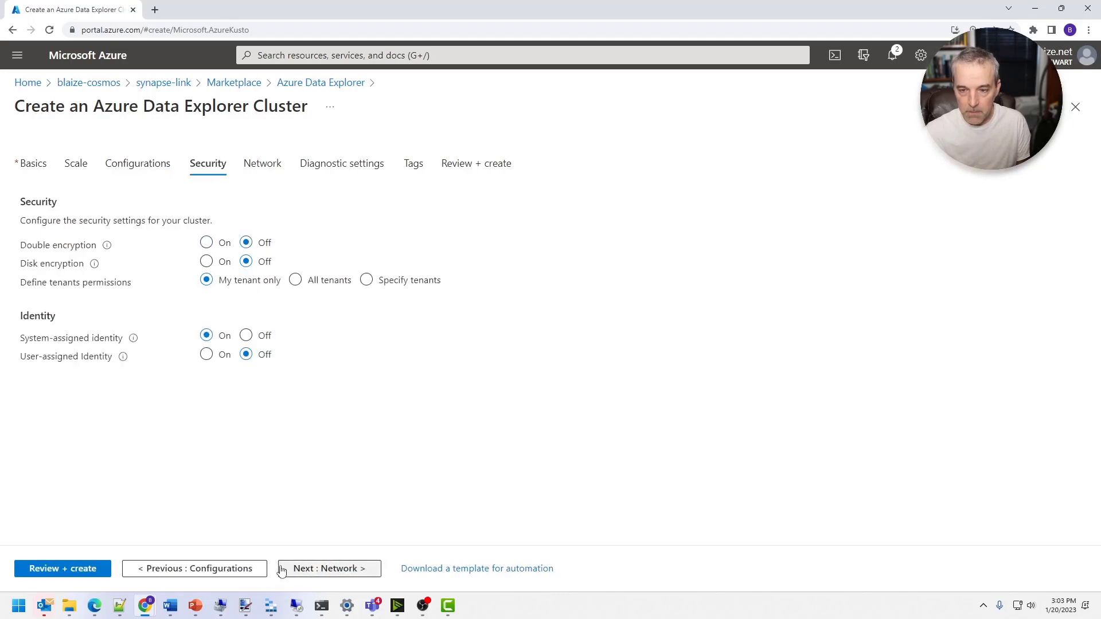
left_click(319, 569)
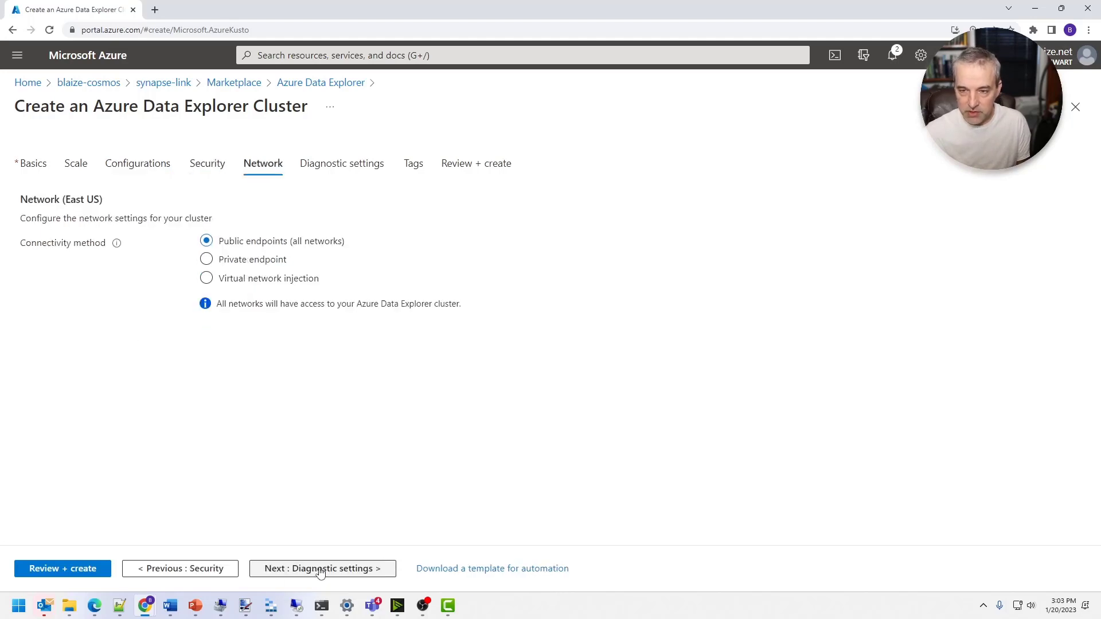
left_click(320, 570)
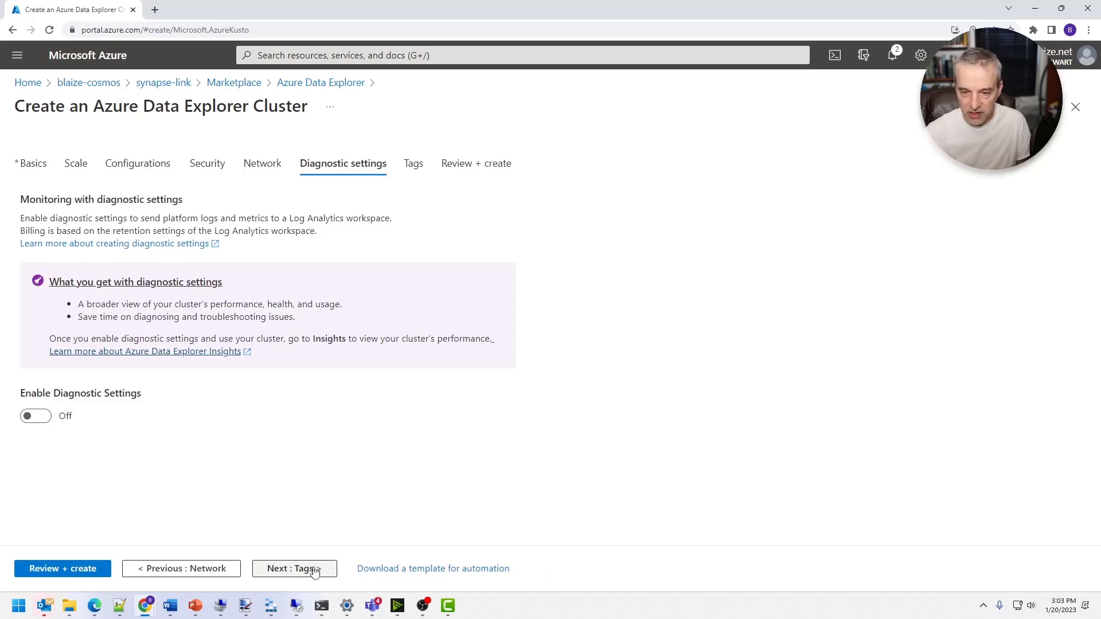
left_click(309, 568)
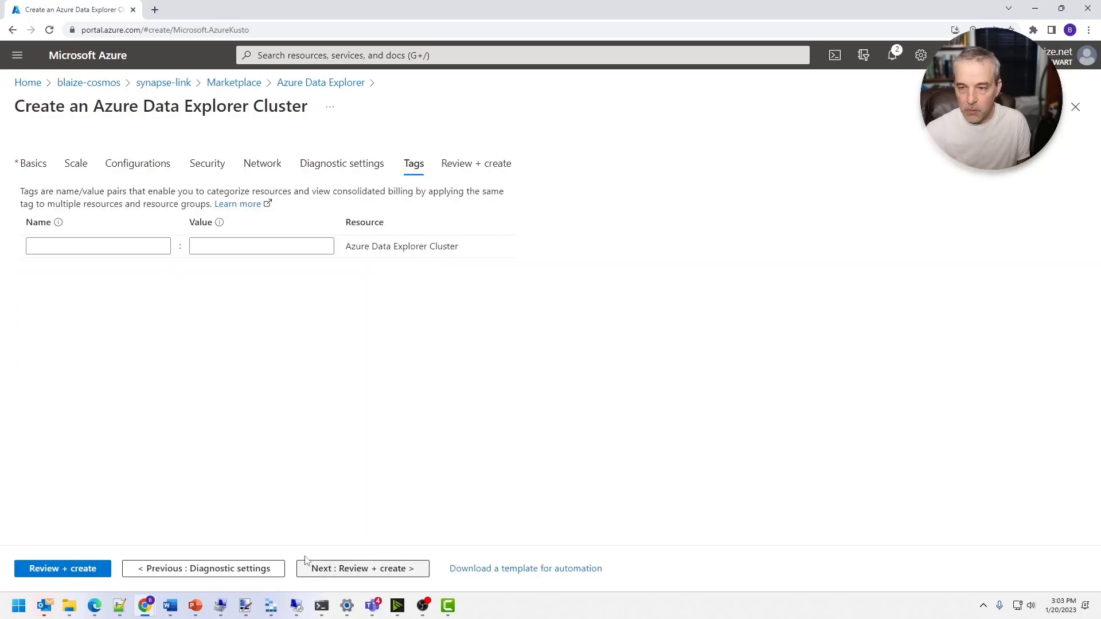
left_click(62, 569)
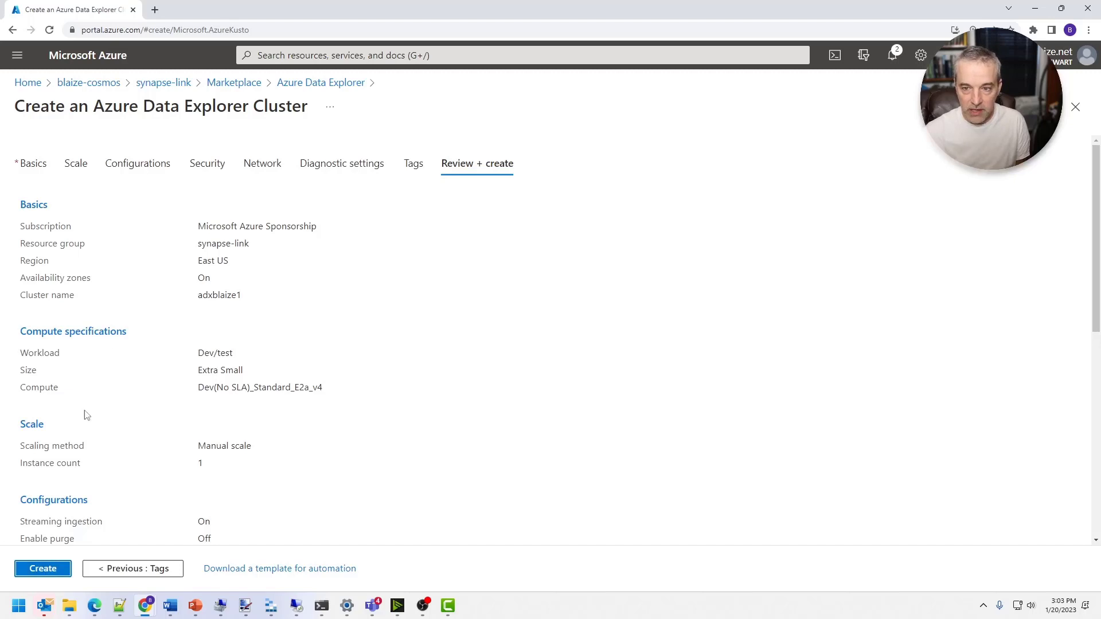
left_click(50, 573)
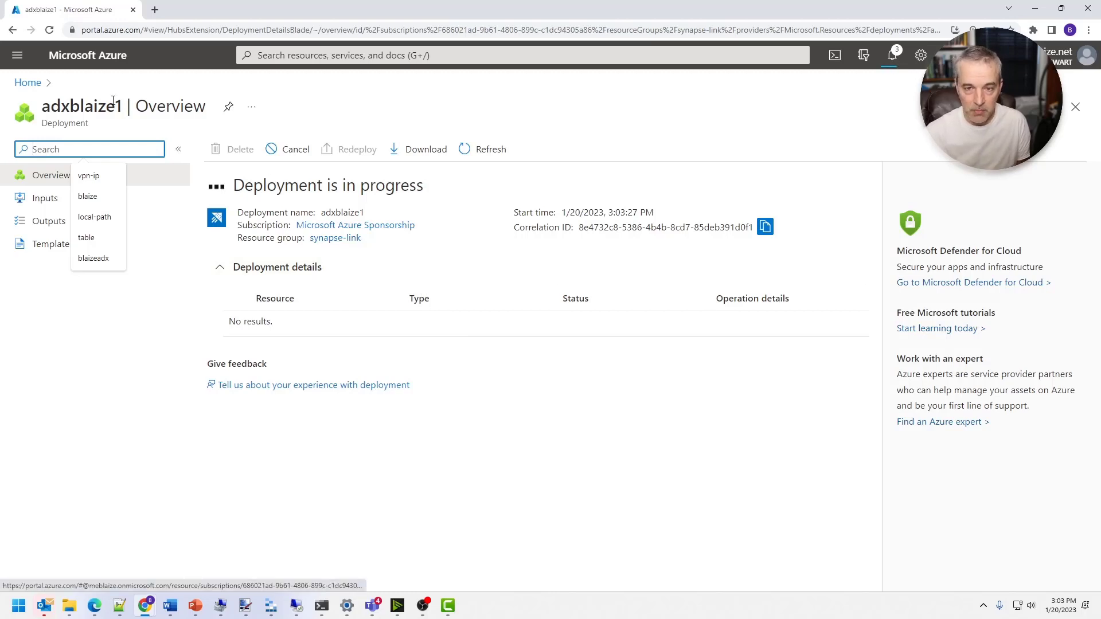
- Leave the deployment page and open the overview of the existing adxblaize cluster
left_click(30, 85)
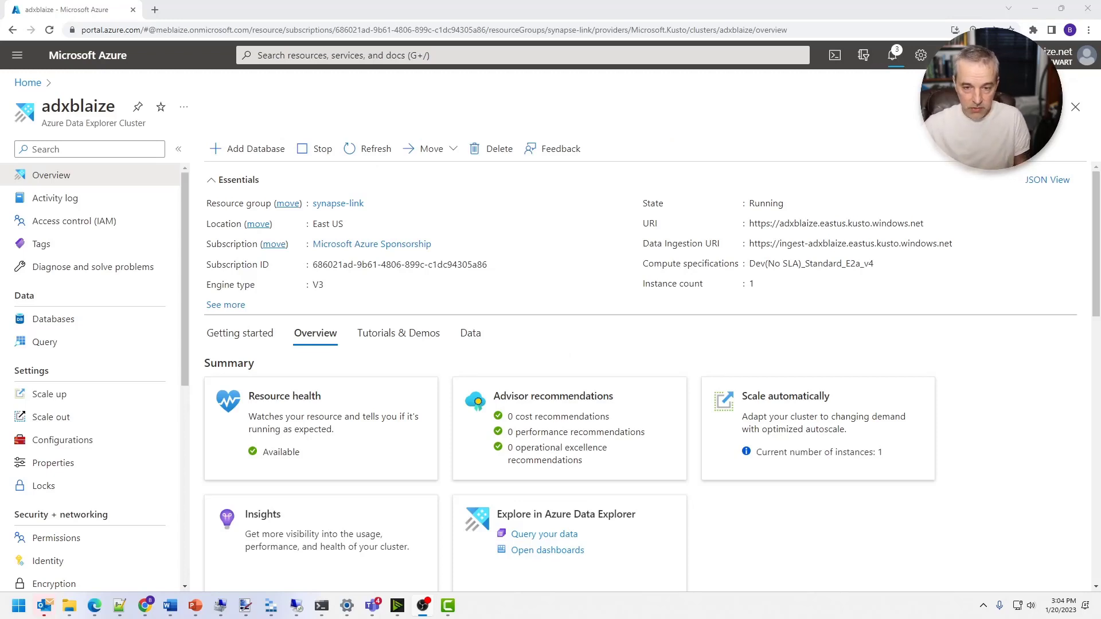
left_click(249, 149)
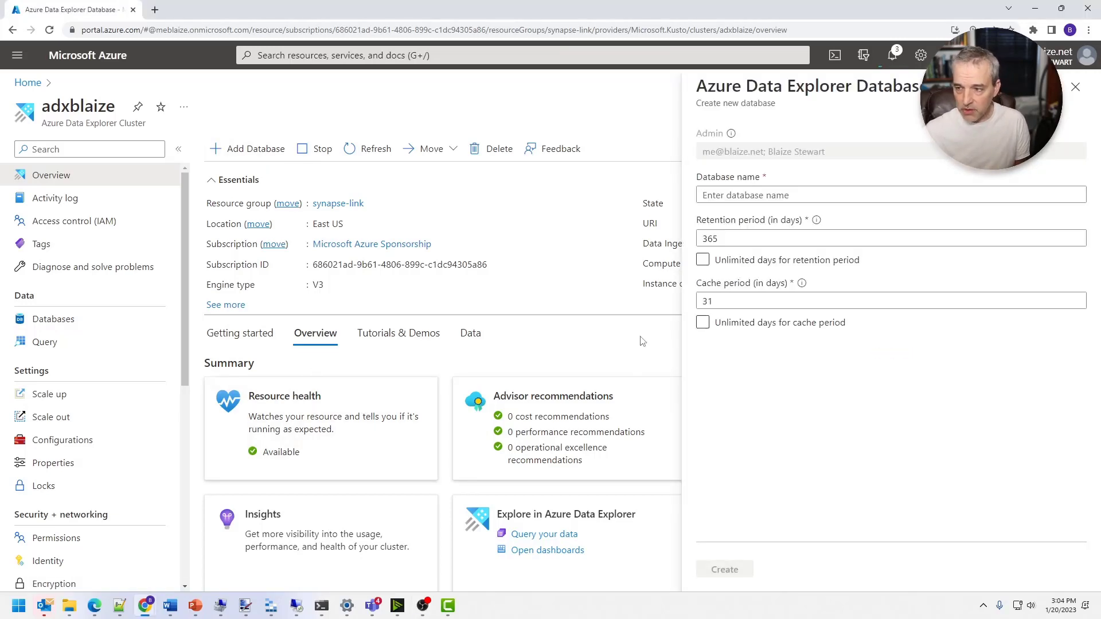
left_click(829, 195)
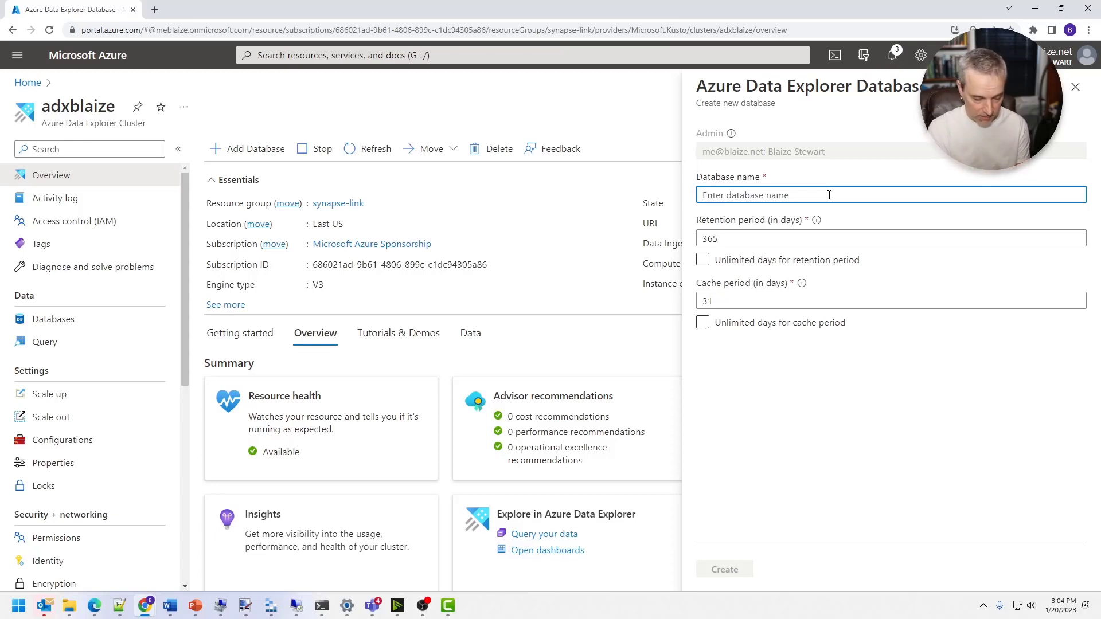
type("adx1")
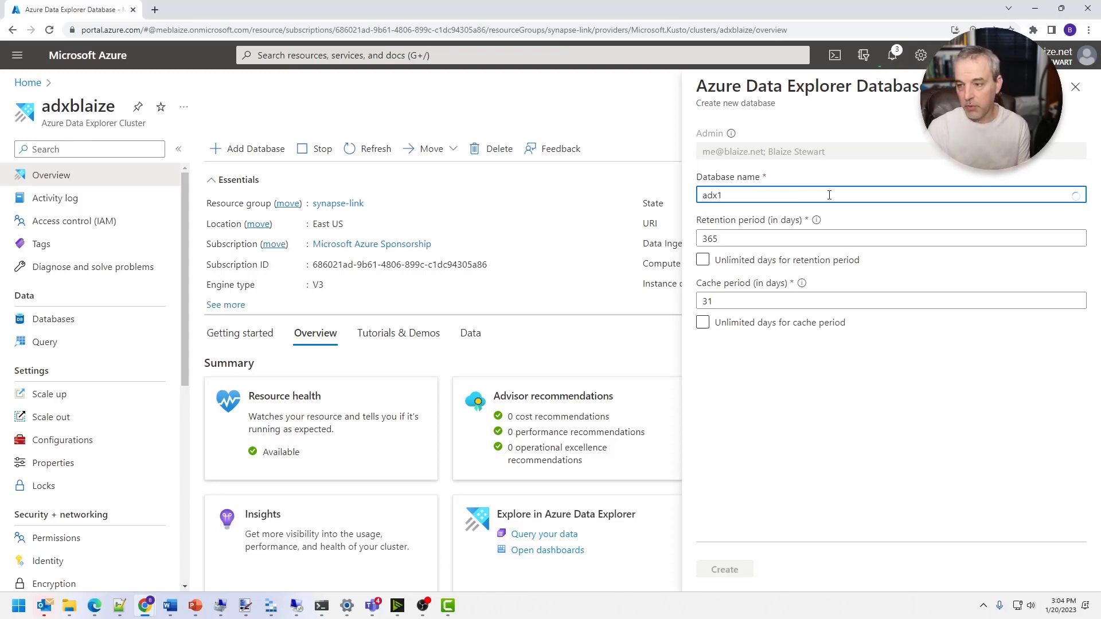
key("Tab")
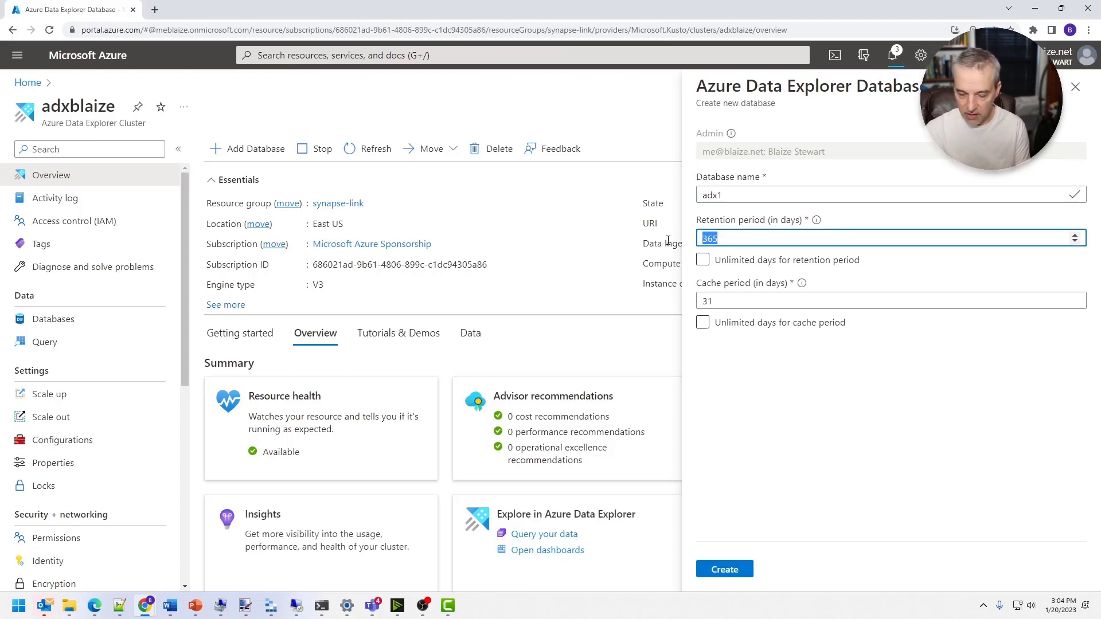
type("180")
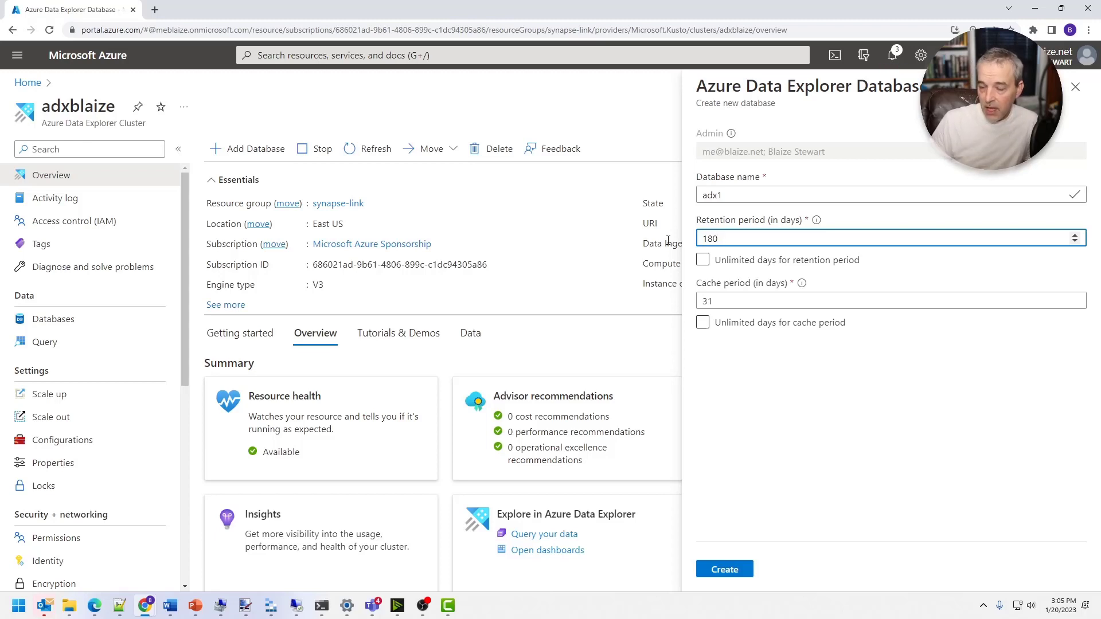
double_click(706, 303)
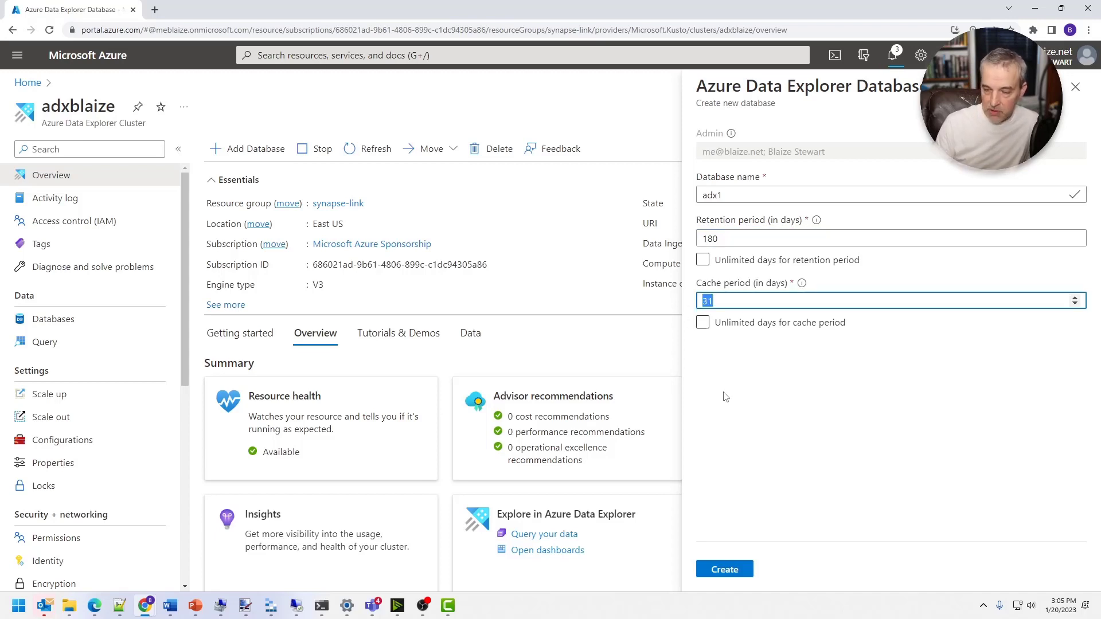
type("14")
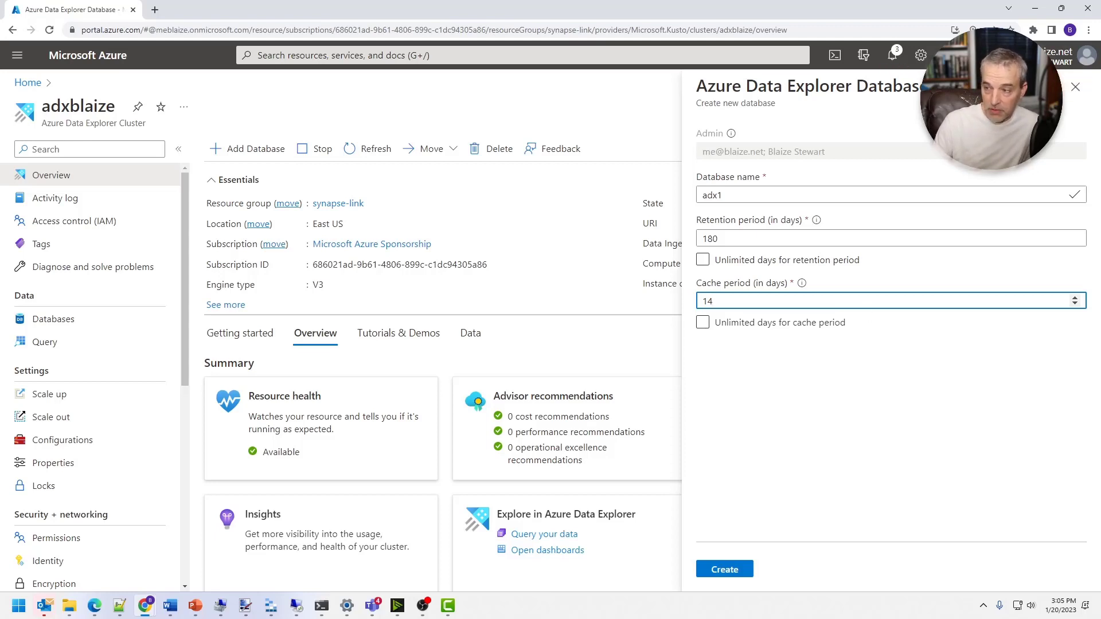
left_click(1077, 89)
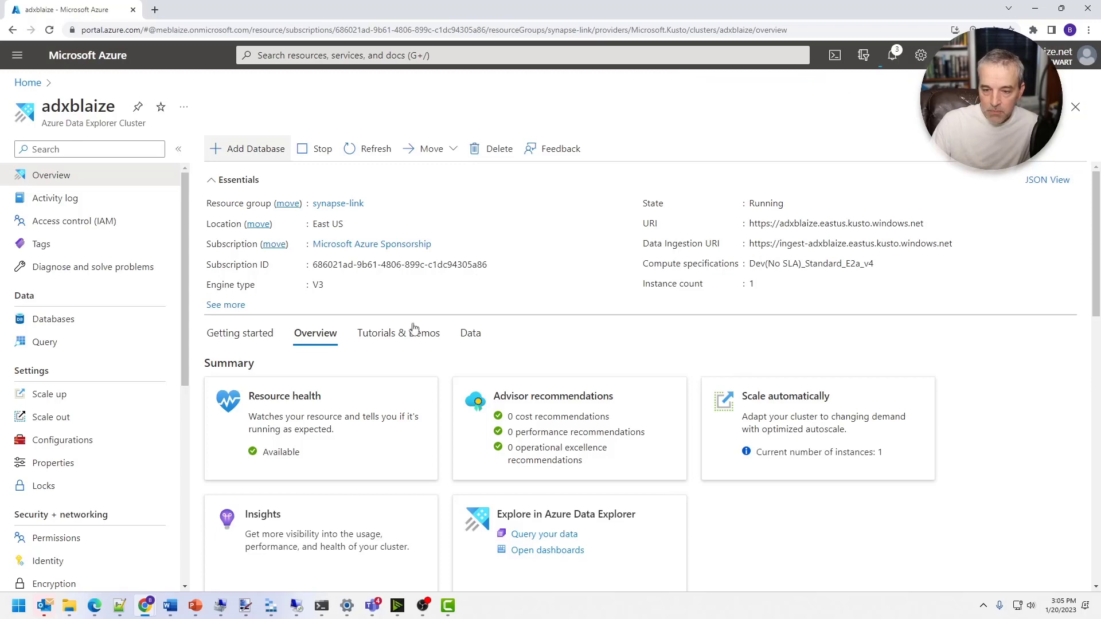
- Open the cluster's query editor and delete the existing telemetry summarize query
left_click(68, 320)
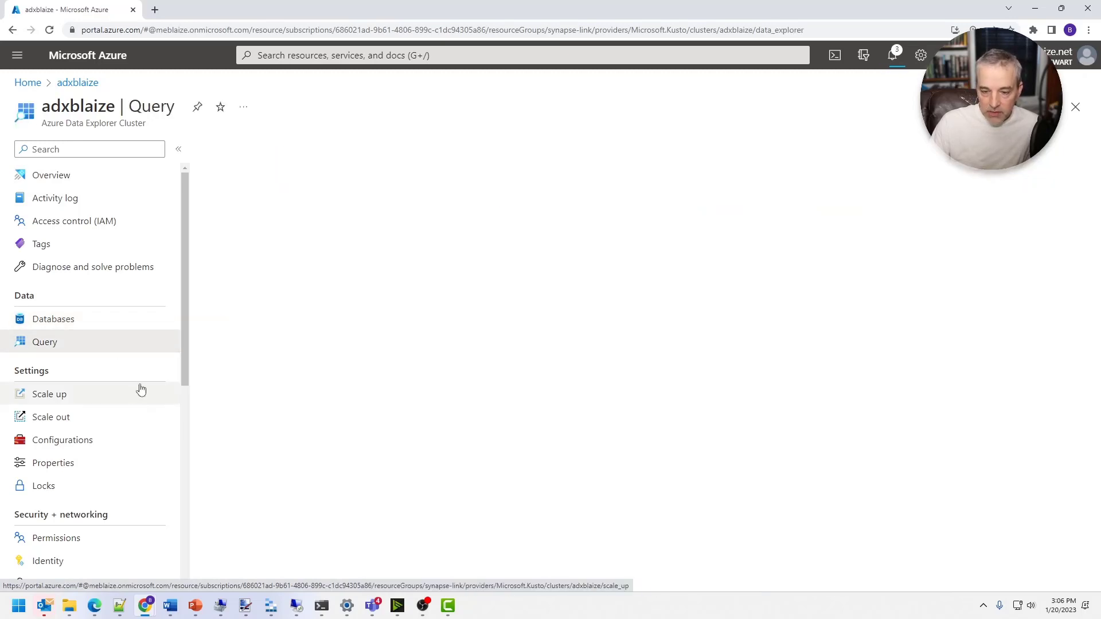
left_click(119, 605)
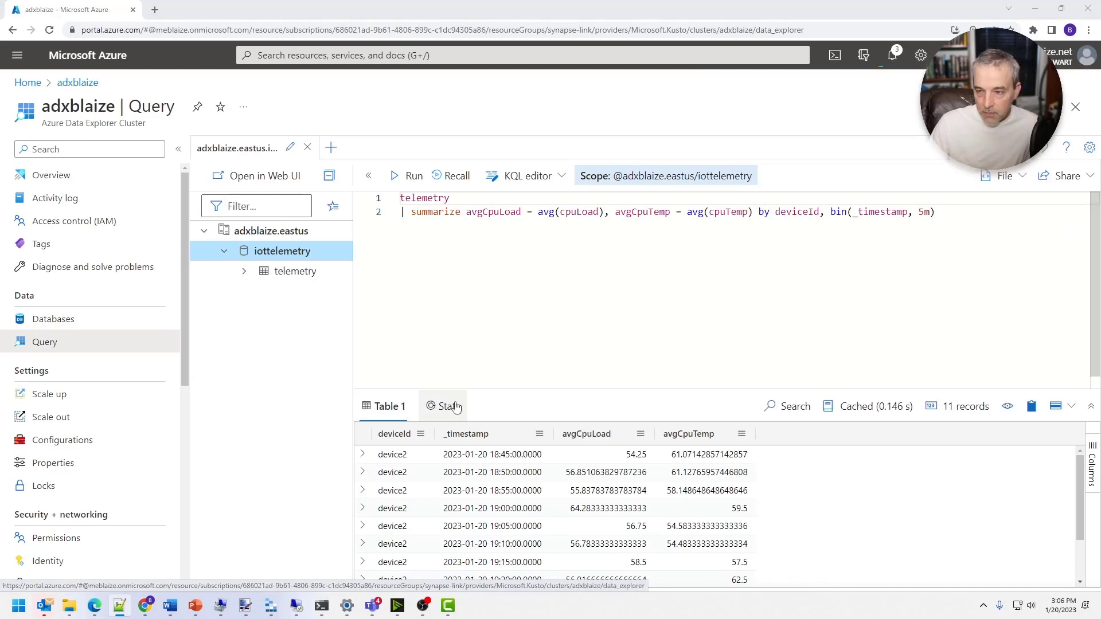
left_click_drag(983, 233, 402, 180)
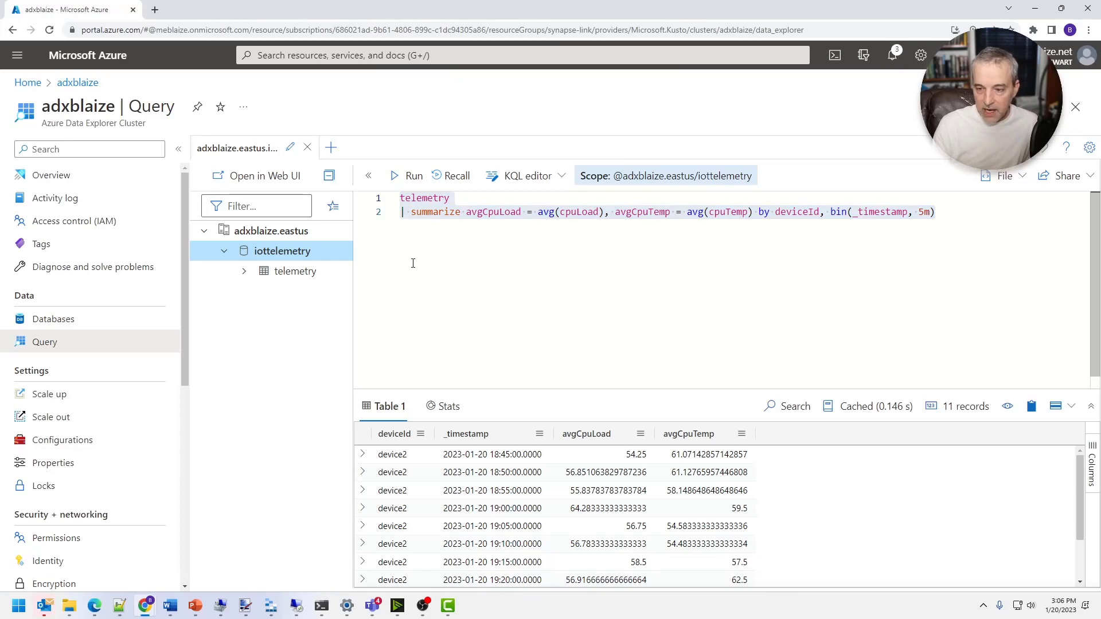
left_click_drag(711, 305, 711, 213)
left_click_drag(964, 219, 400, 198)
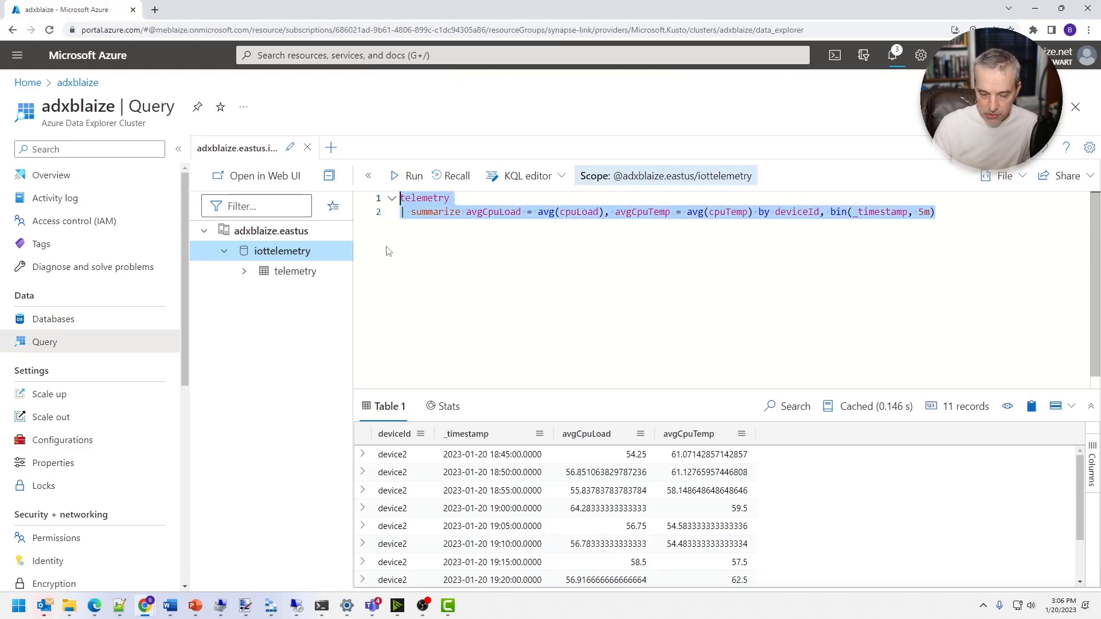
key("Delete")
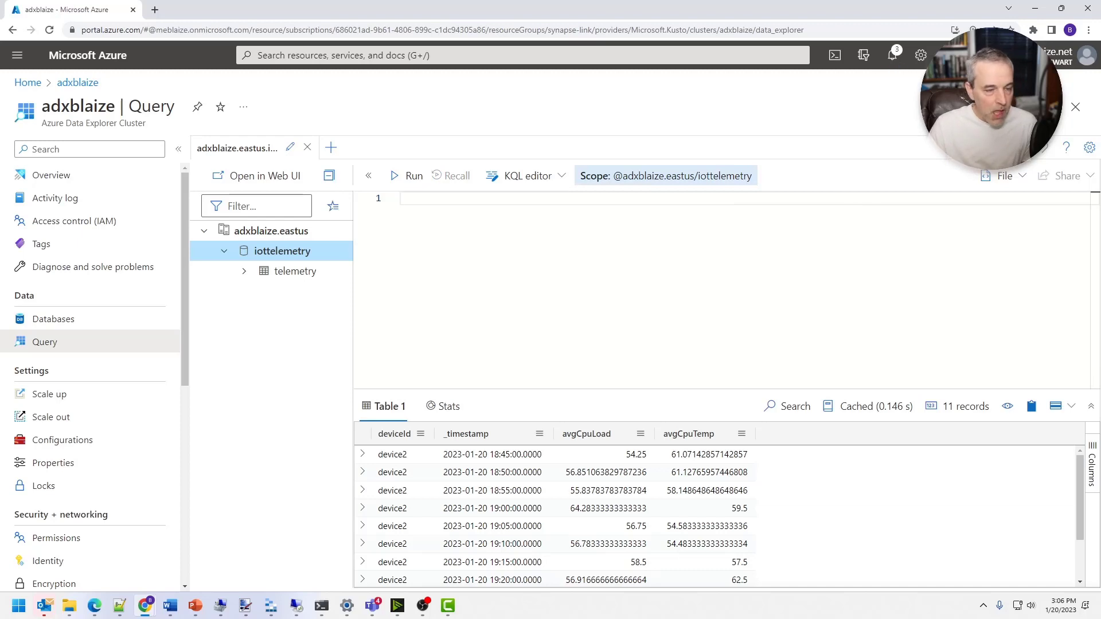
- Paste the copied command .create table telemetry(Id:string, cpuTemp:double, cpuLoad:double, batteryPercent: double, deviceId: string, _ts:long, _timestamp:datetime) into the empty query editor
key("alt+Tab")
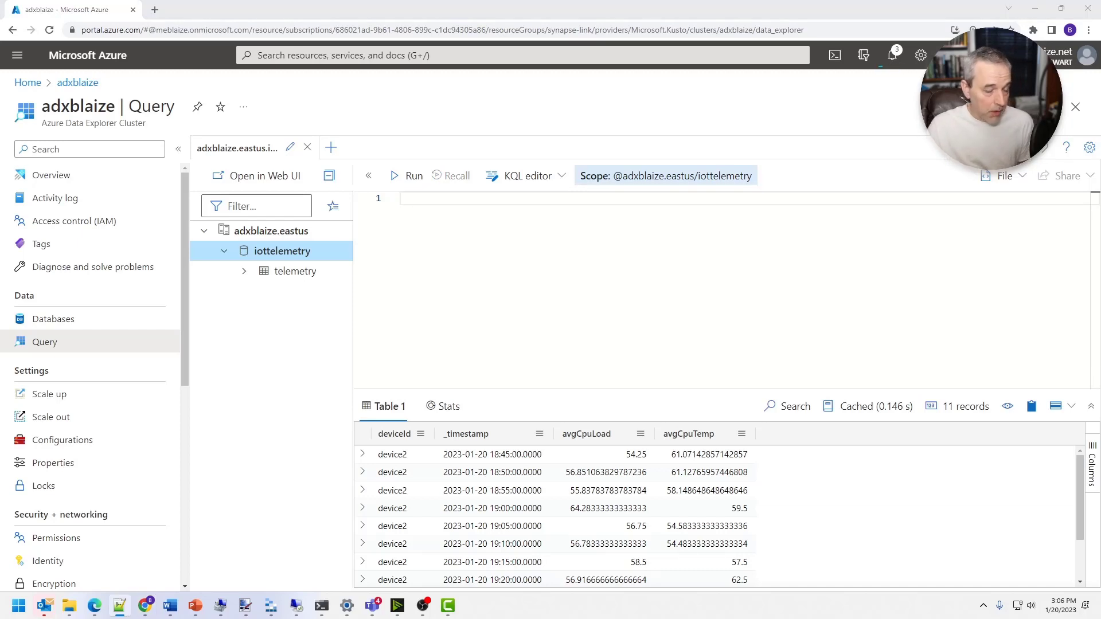
left_click(462, 253)
key("ctrl+v")
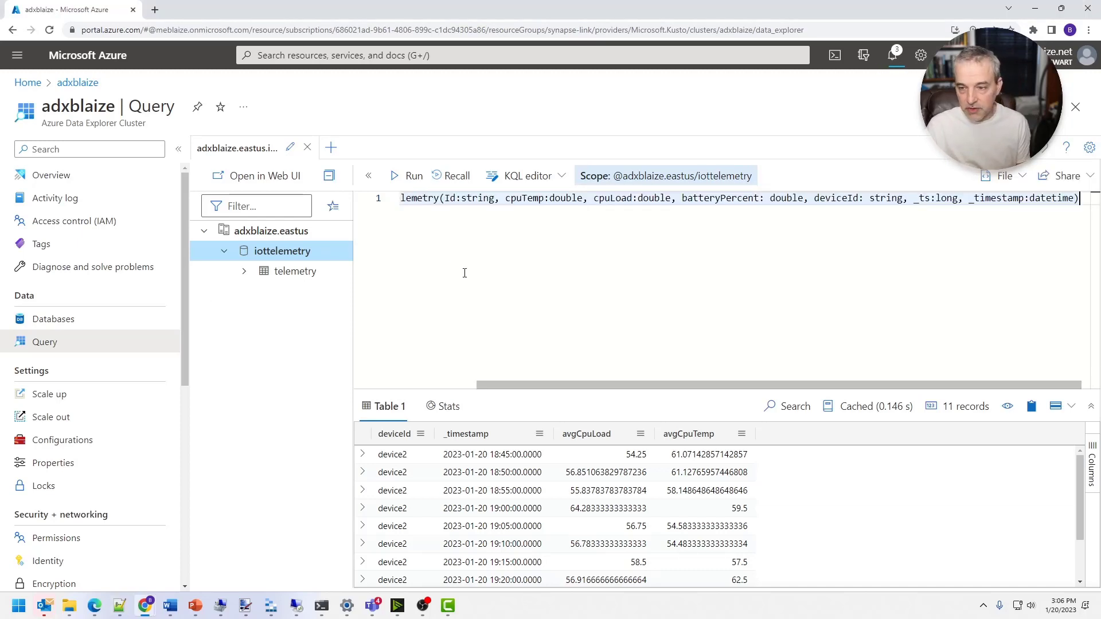
left_click(432, 384)
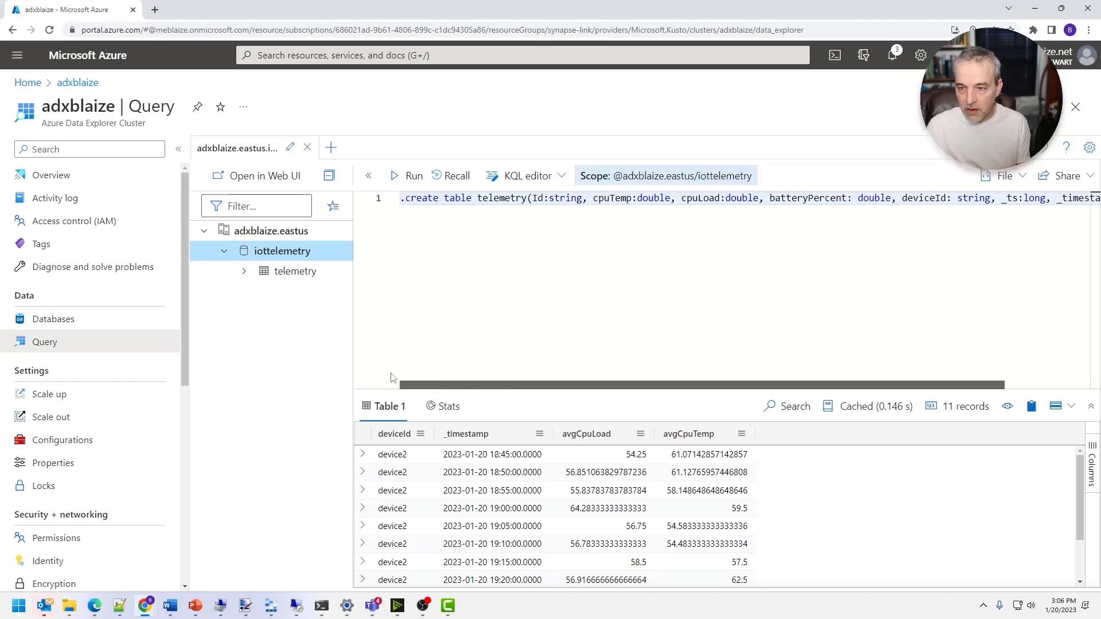
- Read through the whole create table command, from the Id column to the _timestamp column
left_click_drag(437, 384, 486, 386)
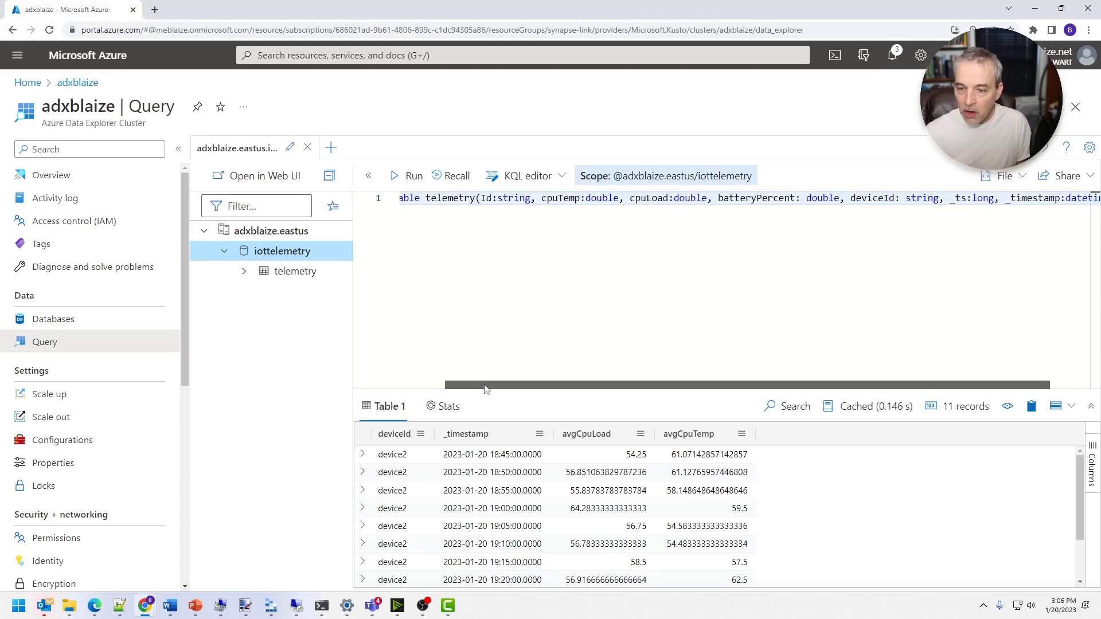
left_click_drag(485, 386, 618, 391)
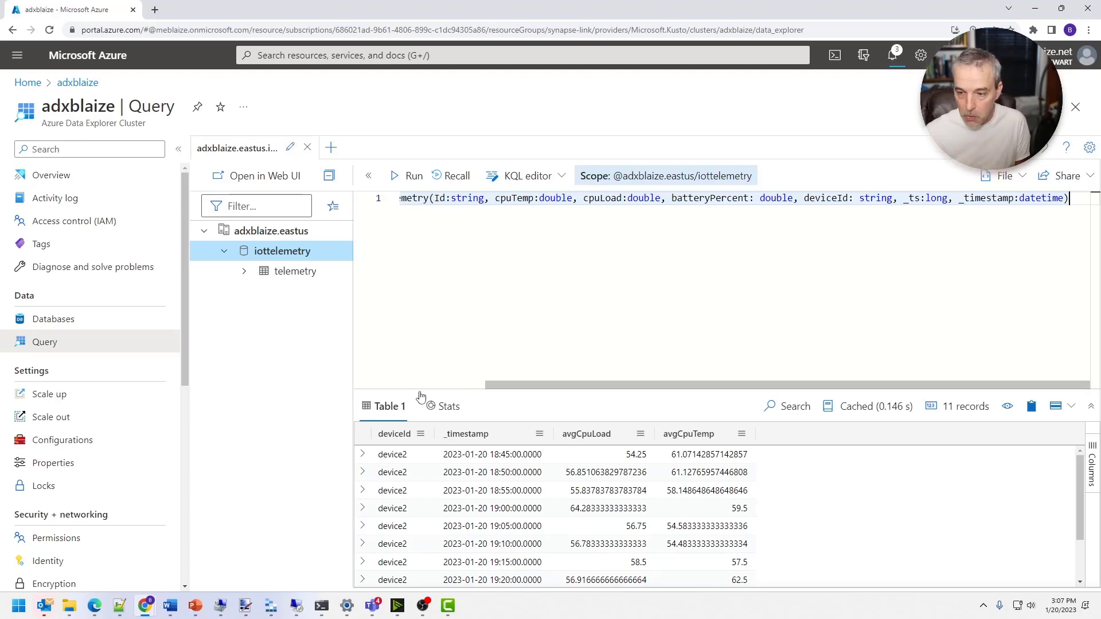
left_click(450, 386)
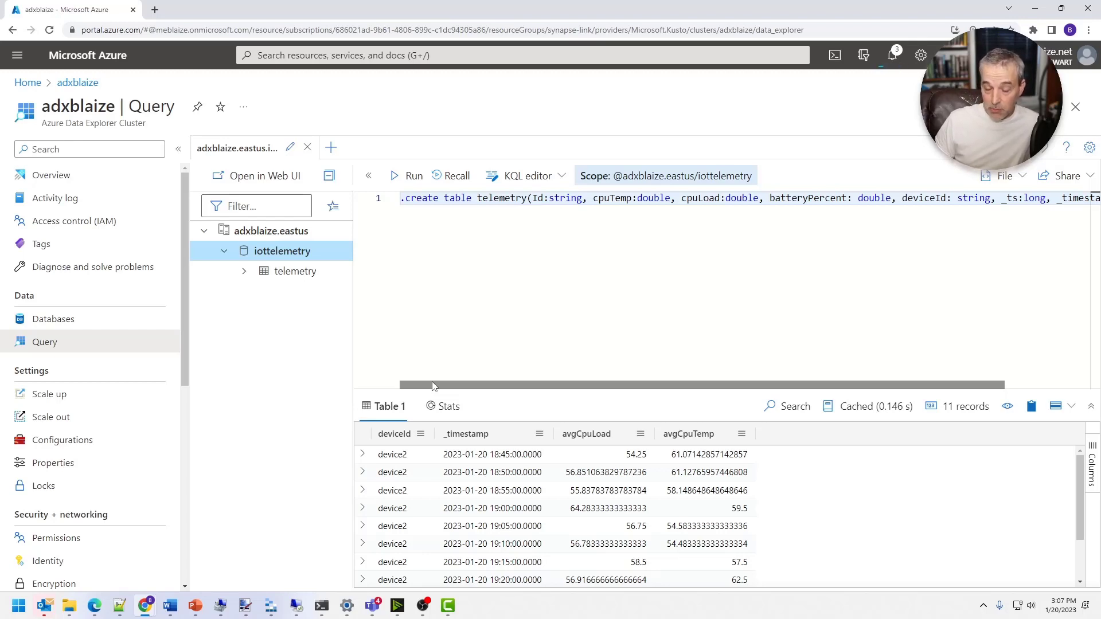
left_click_drag(433, 386, 406, 376)
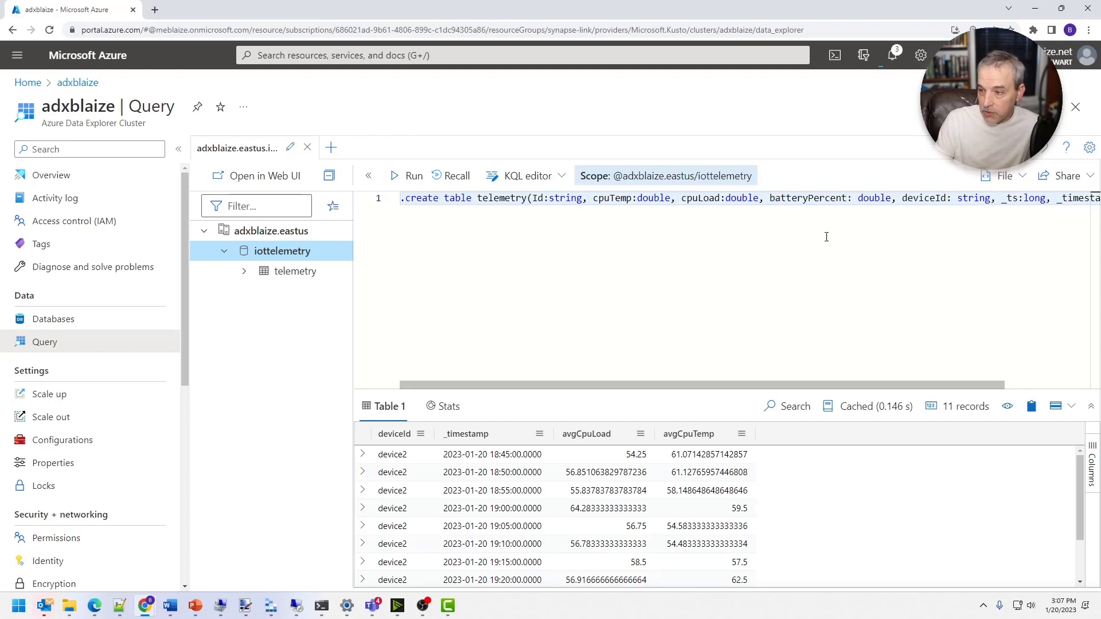
left_click_drag(841, 380, 944, 362)
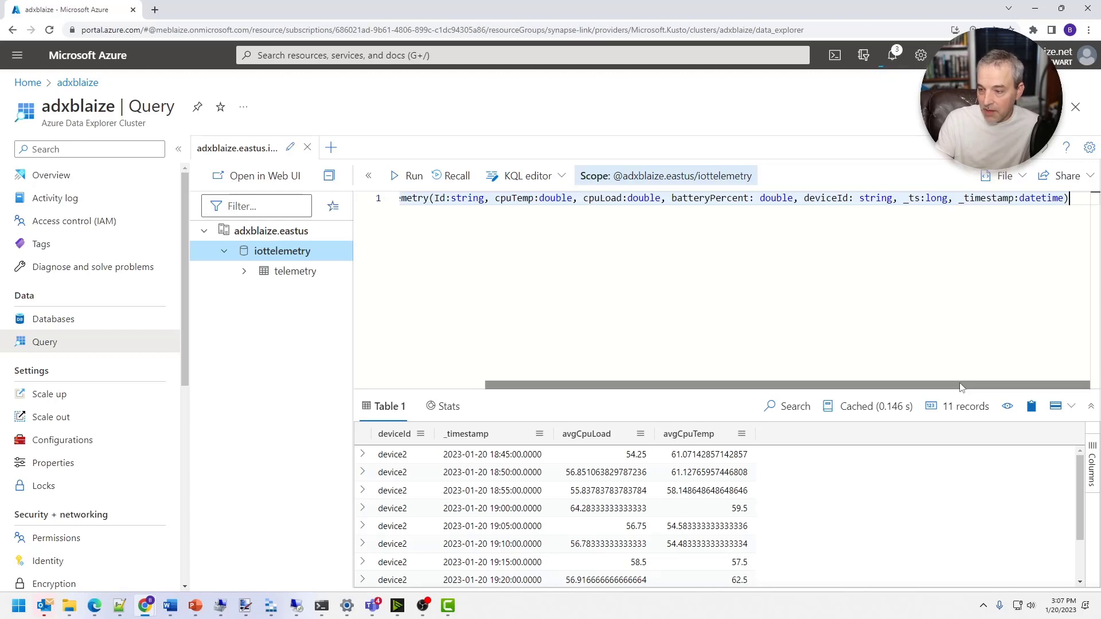
left_click_drag(860, 385, 769, 387)
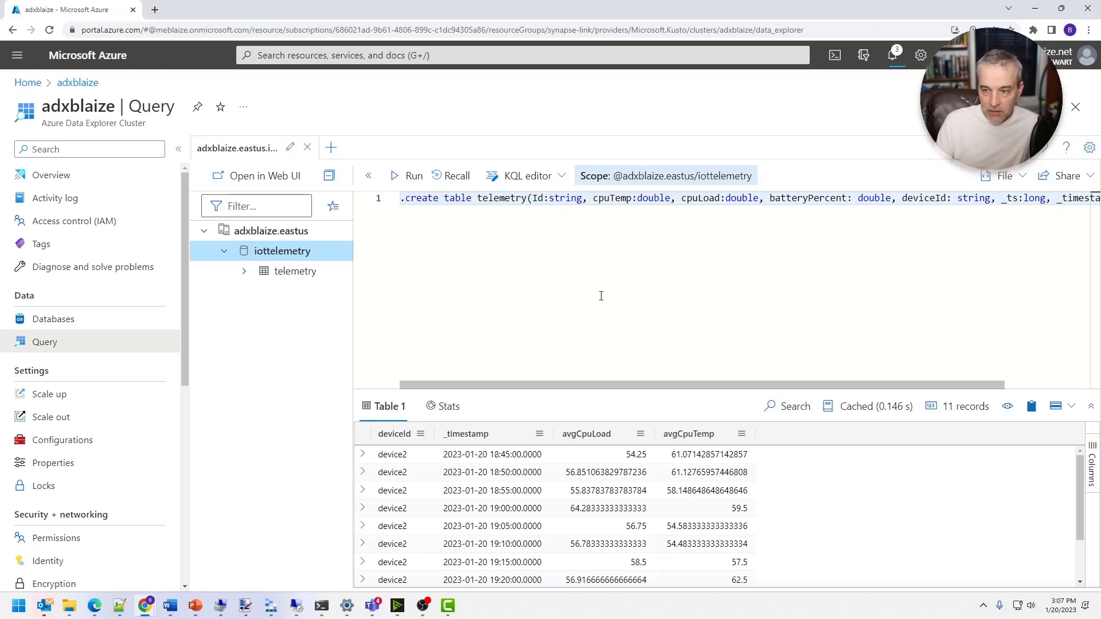
- Replace the editor's command with the copied .create table telemetry ingestion json mapping "DocumentMapping" command, including the column paths for Id through deviceId
key("ctrl+a")
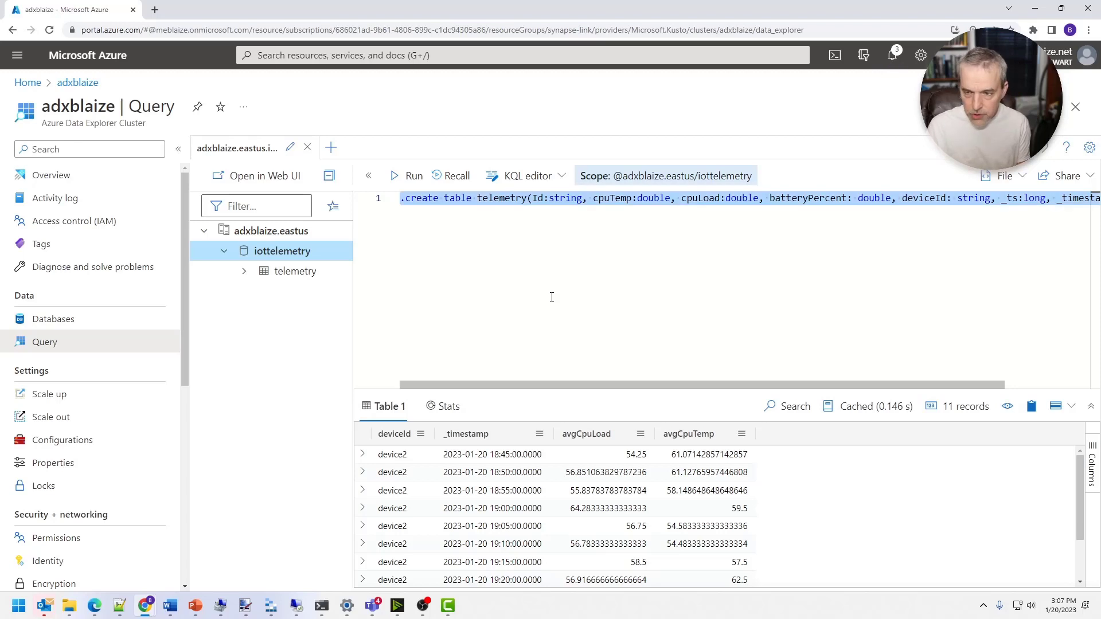
key("Delete")
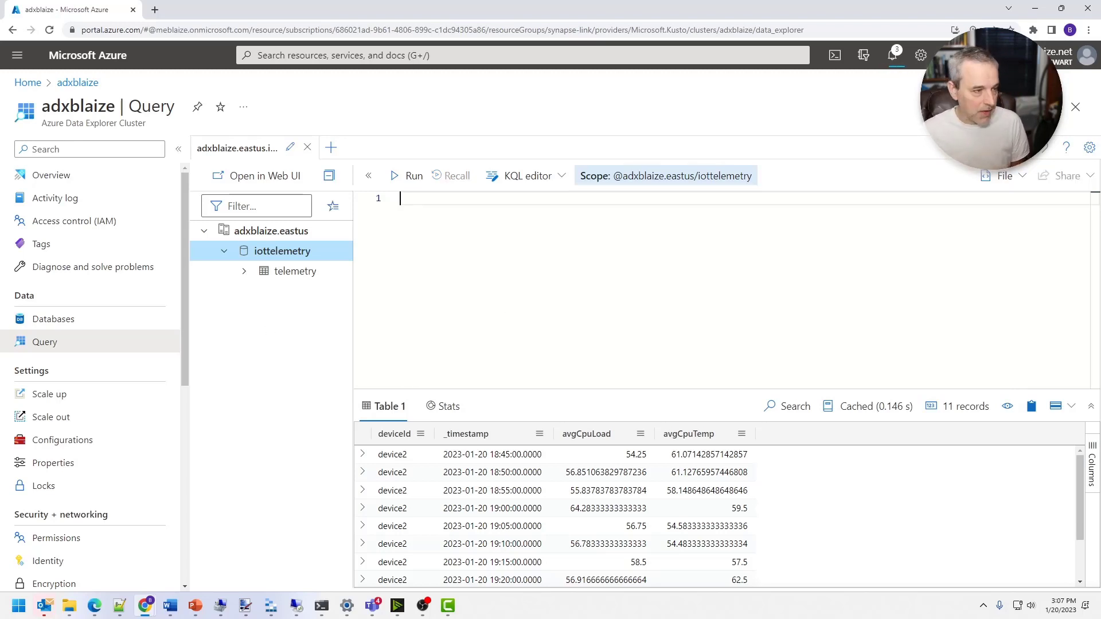
key("alt+Tab")
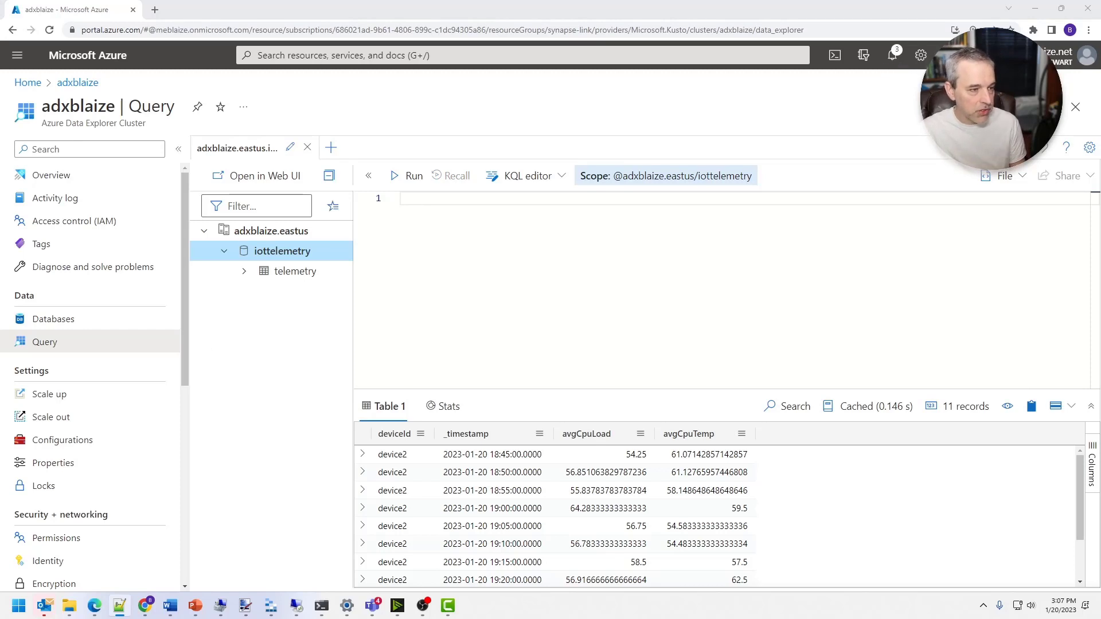
left_click(442, 263)
type(".create table telemetry ingestion json mapping \"DocumentMapping\" ``` [     {\"column\":\"Id\",\"path\":\"$.id\"},     {\"column\":\"_ts\",\"path\":\"$._ts\"},     {\"column\":\"_timestamp\",\"path\":\"$._ts\", \"transform\":\"DateTimeFromUnixSeconds\"},     {\"column\":\"cpuTemp\",\"path\":\"$.body.cpuLoad\"},     {\"column\":\"cpuLoad\",\"path\":\"$.body.cpuTemp\"},     {\"column\":\"batteryPercent\",\"path\":\"$.body.batteryPercent\"},     {\"column\":\"deviceId\",\"path\":\"$.systemProperties.iothub-connection-device-id\"}, ] ```")
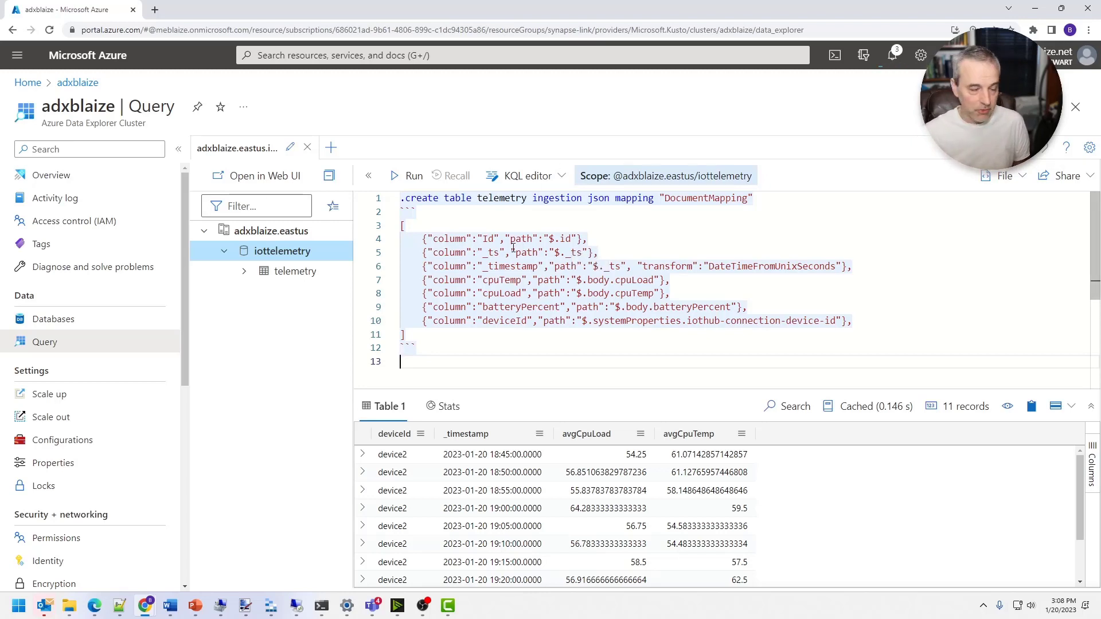
- Switch to Notepad++, maximize it, and examine the systemProperties and body sections of the sample telemetry JSON
key("alt+Tab")
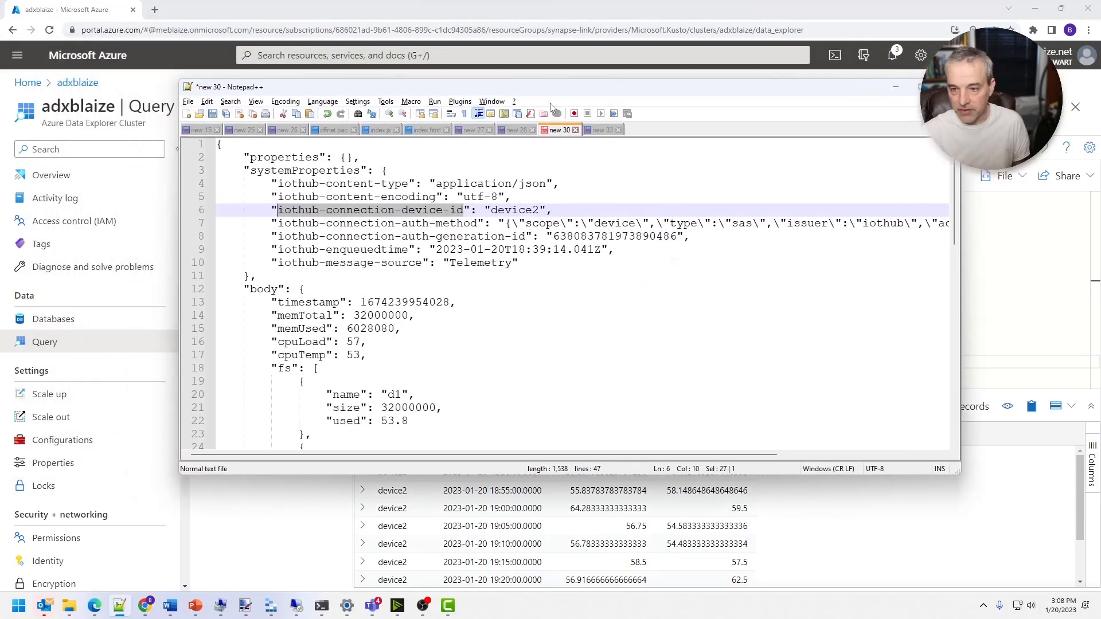
left_click(921, 87)
scroll(378, 297, "up", 6)
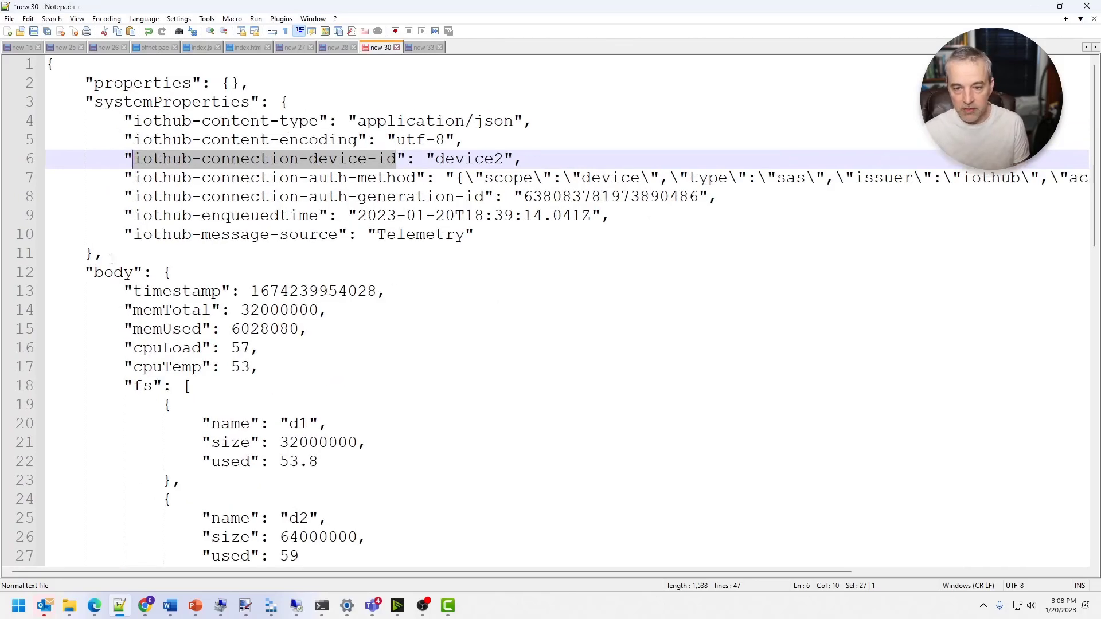
left_click_drag(110, 258, 47, 102)
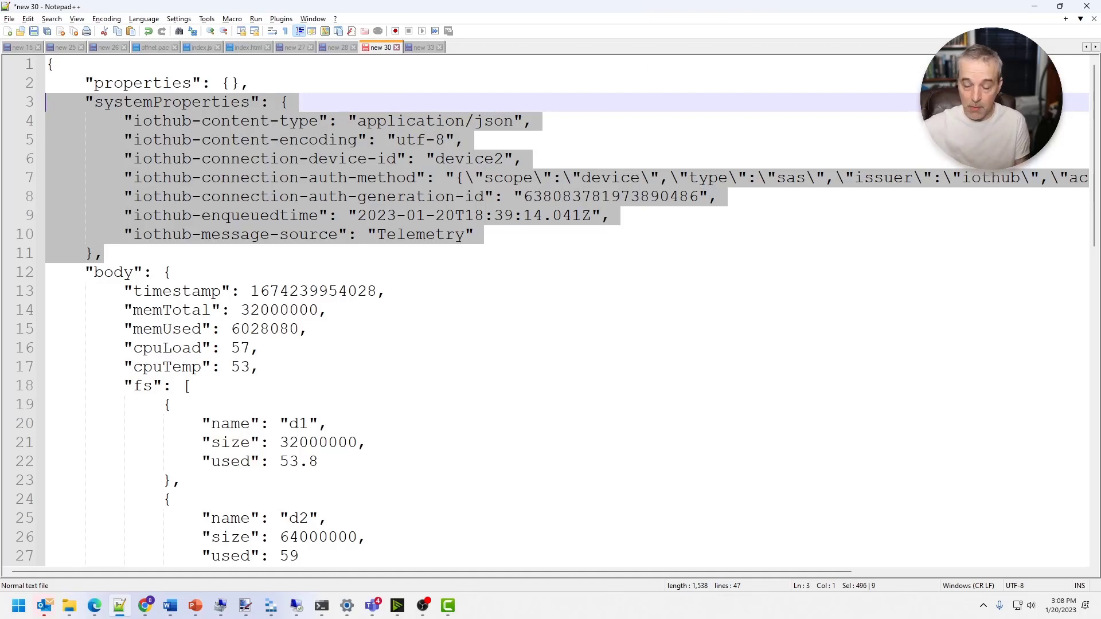
scroll(7, 147, "down", 2)
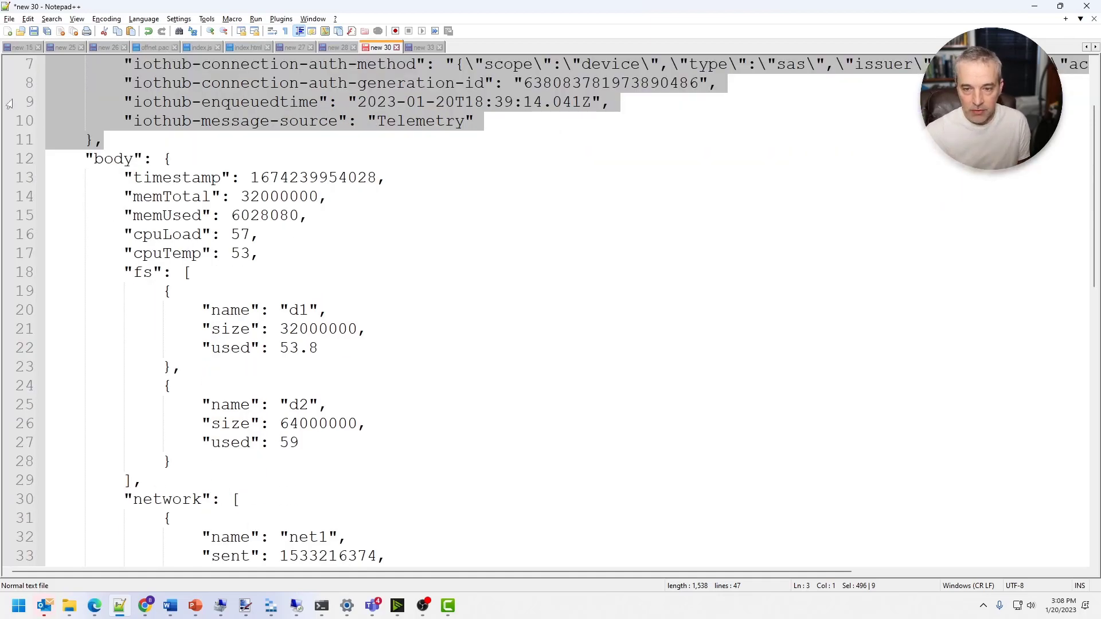
scroll(103, 173, "down", 6)
left_click_drag(83, 161, 174, 343)
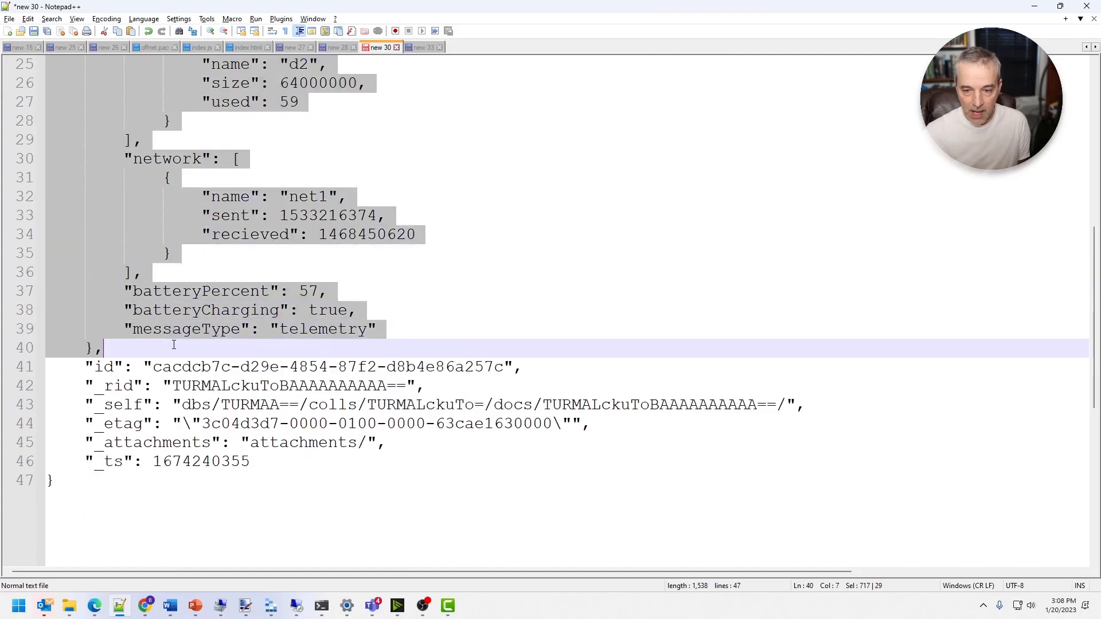
scroll(293, 293, "up", 5)
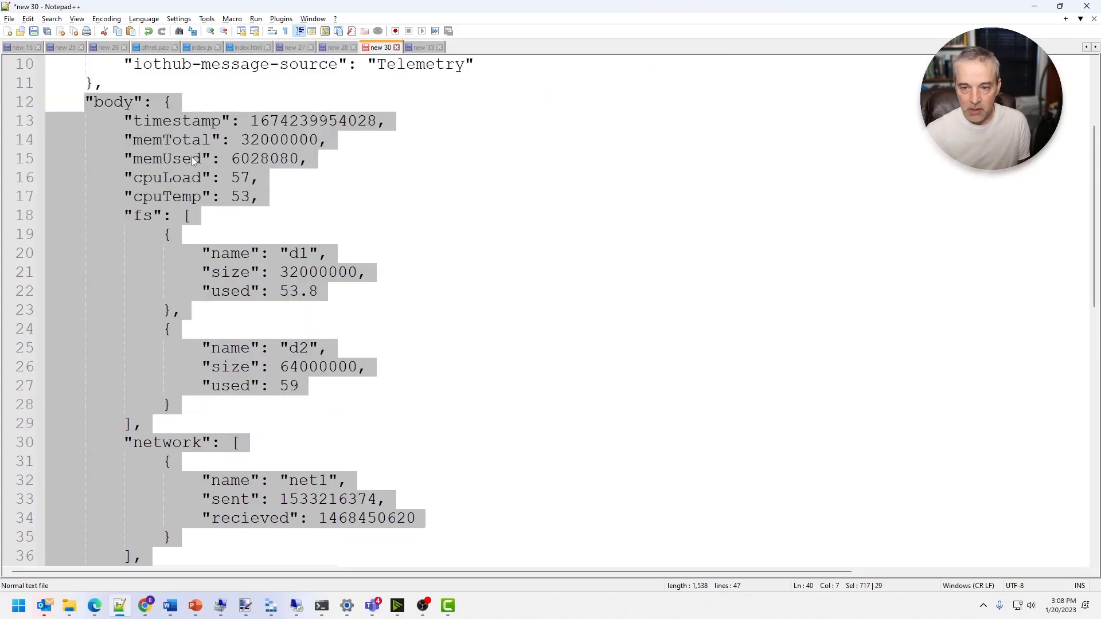
- Inspect the body's cpuLoad, cpuTemp and batteryPercent fields and the document-level fields from id to _ts
left_click_drag(254, 197, 47, 178)
scroll(194, 319, "down", 3)
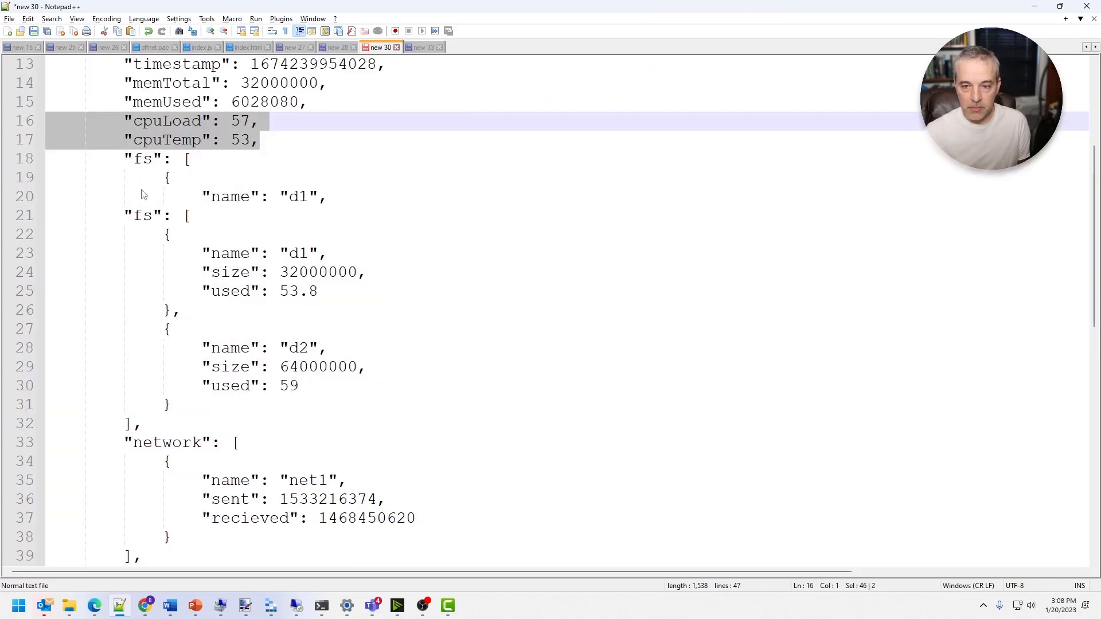
left_click_drag(354, 401, 66, 398)
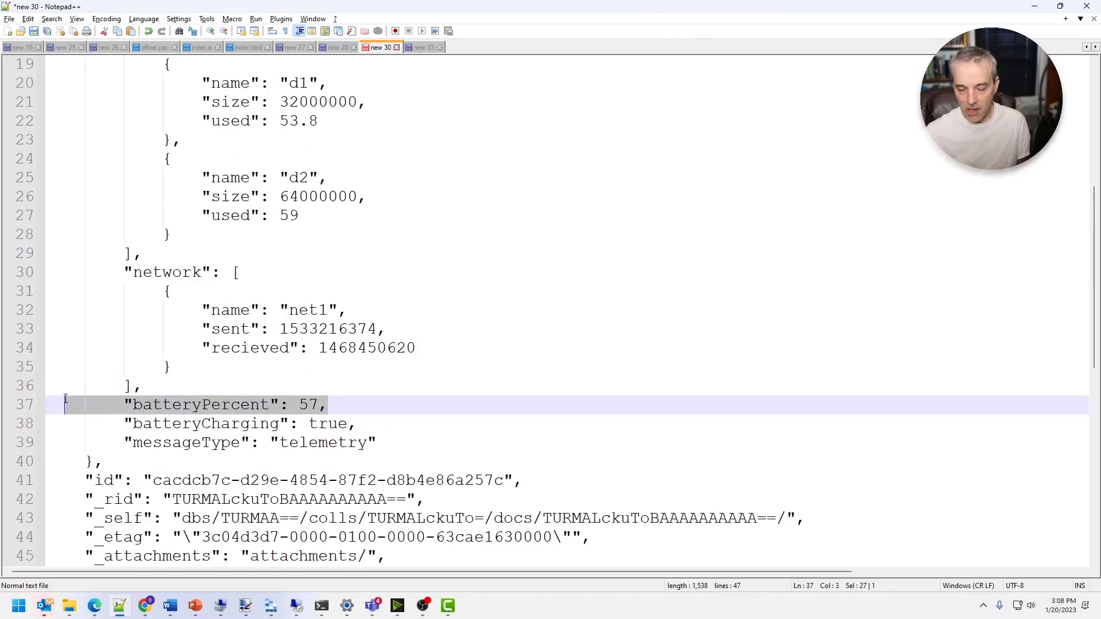
scroll(161, 325, "down", 3)
left_click_drag(308, 407, 2, 319)
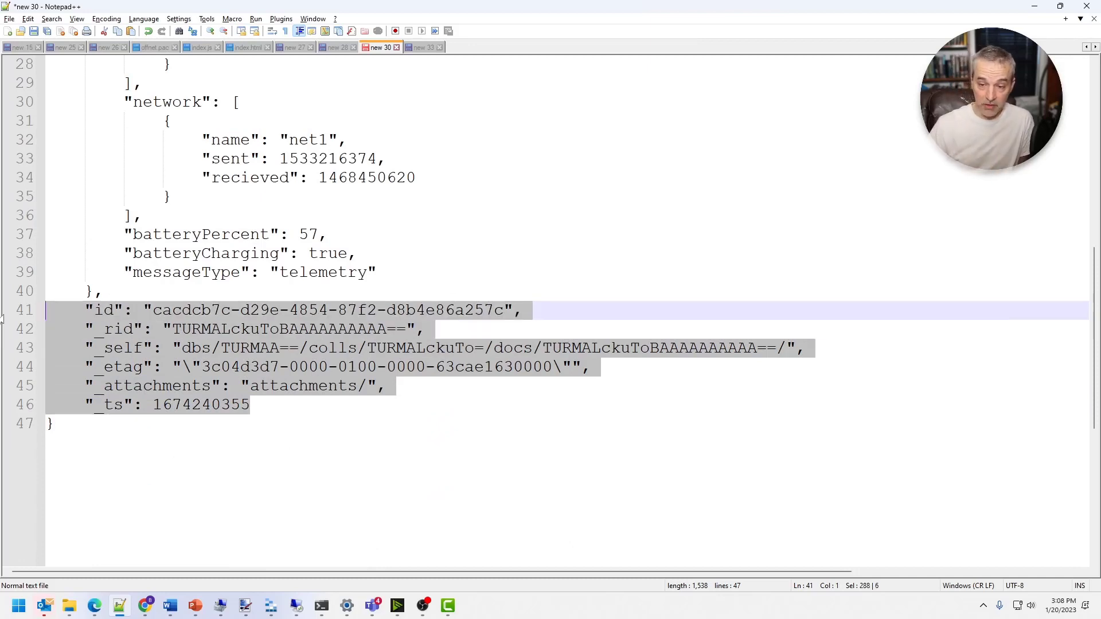
left_click_drag(250, 405, 70, 401)
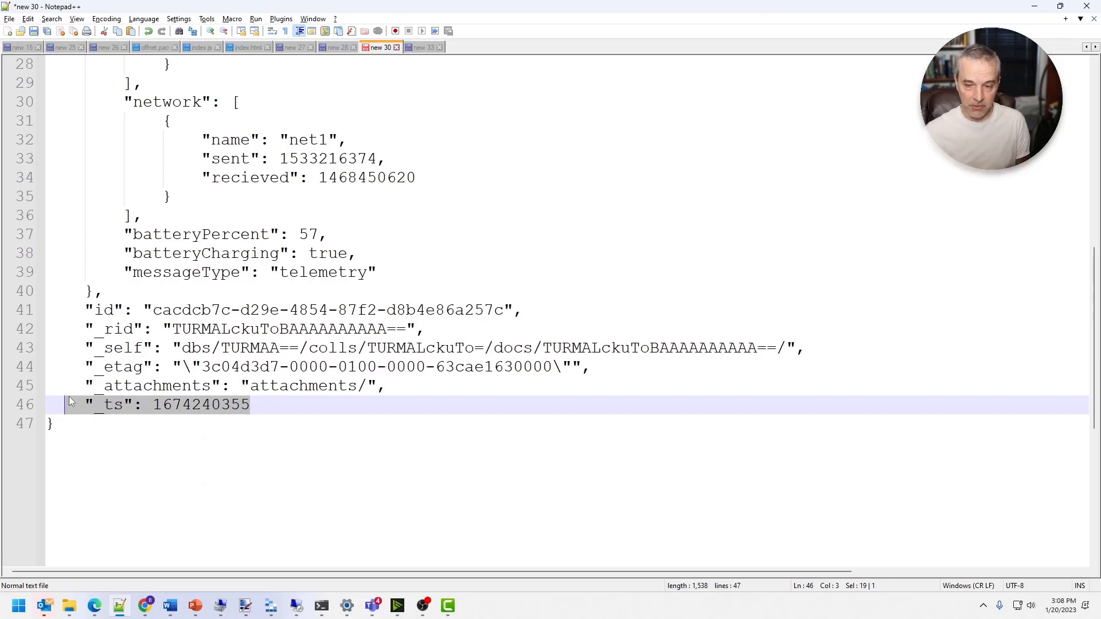
- Compare the _ts value with the body's timestamp and iothub-enqueuedtime, and return to the cluster's query editor in the browser
scroll(121, 357, "up", 5)
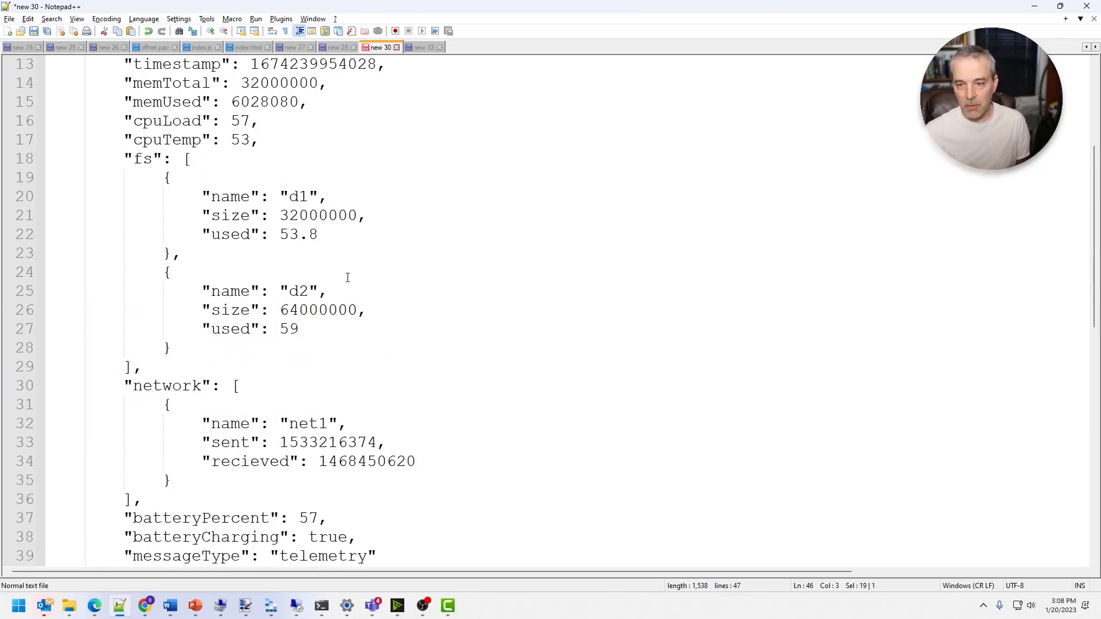
scroll(348, 277, "down", 3)
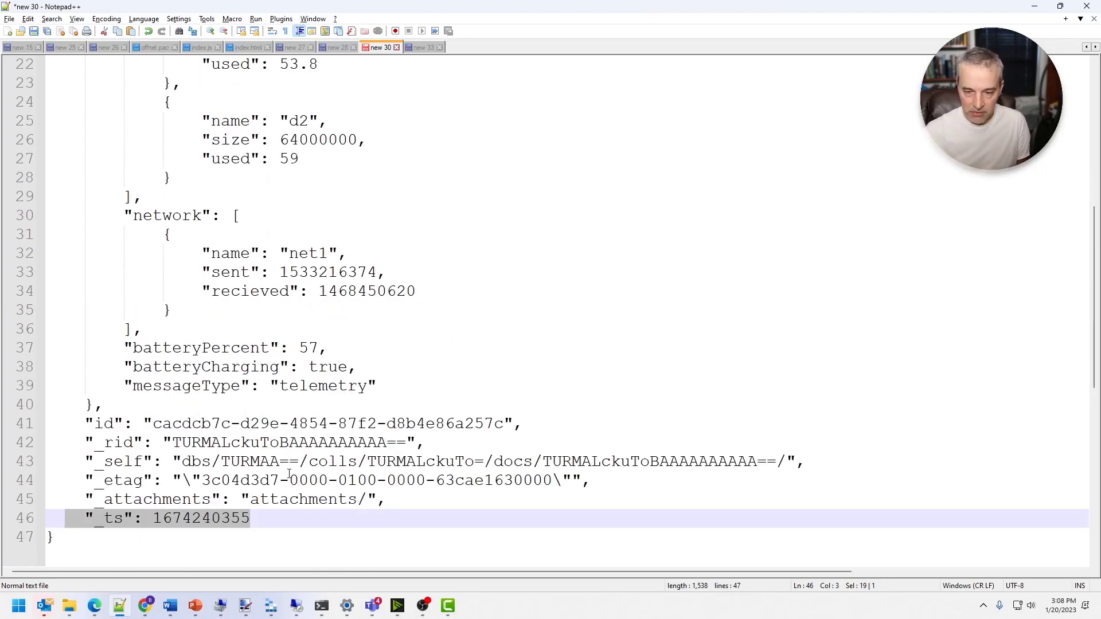
double_click(225, 519)
scroll(226, 505, "up", 4)
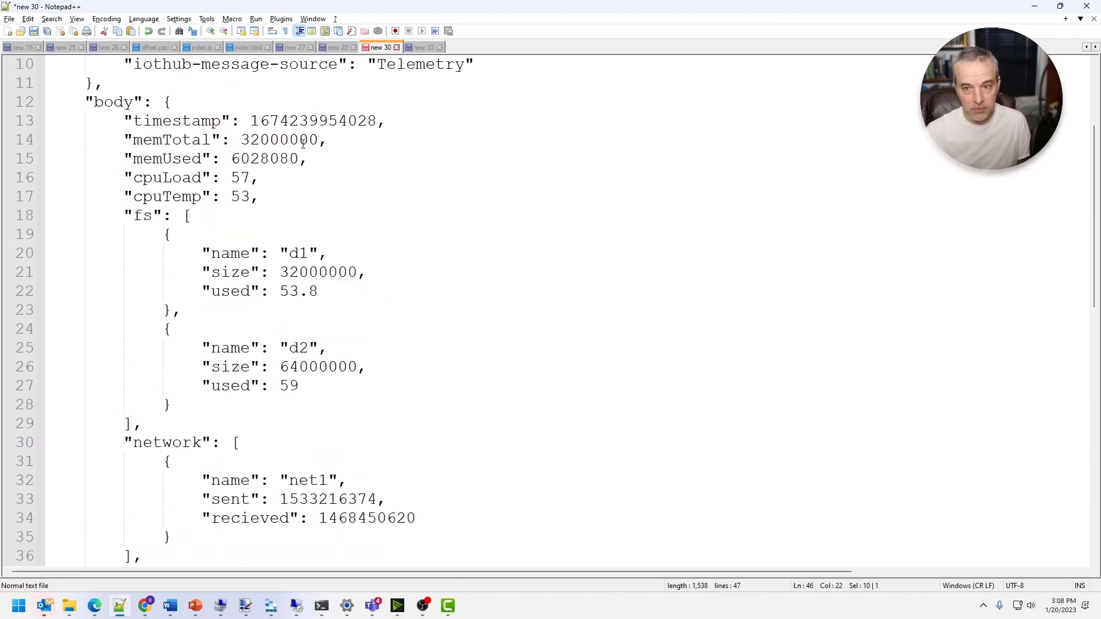
double_click(313, 121)
scroll(319, 296, "up", 3)
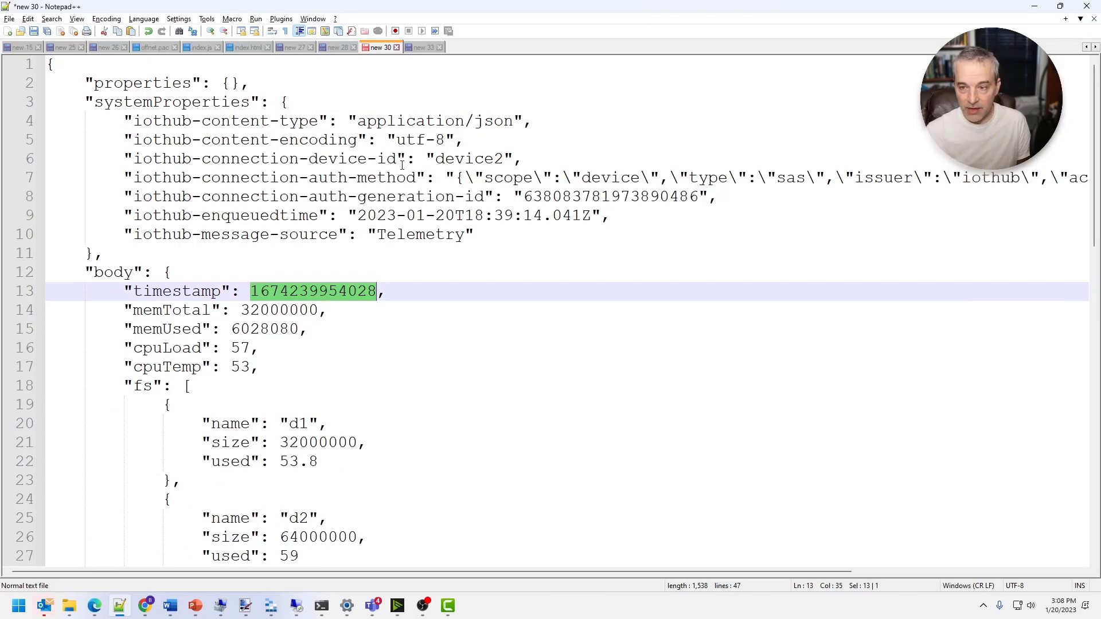
left_click_drag(613, 215, 69, 215)
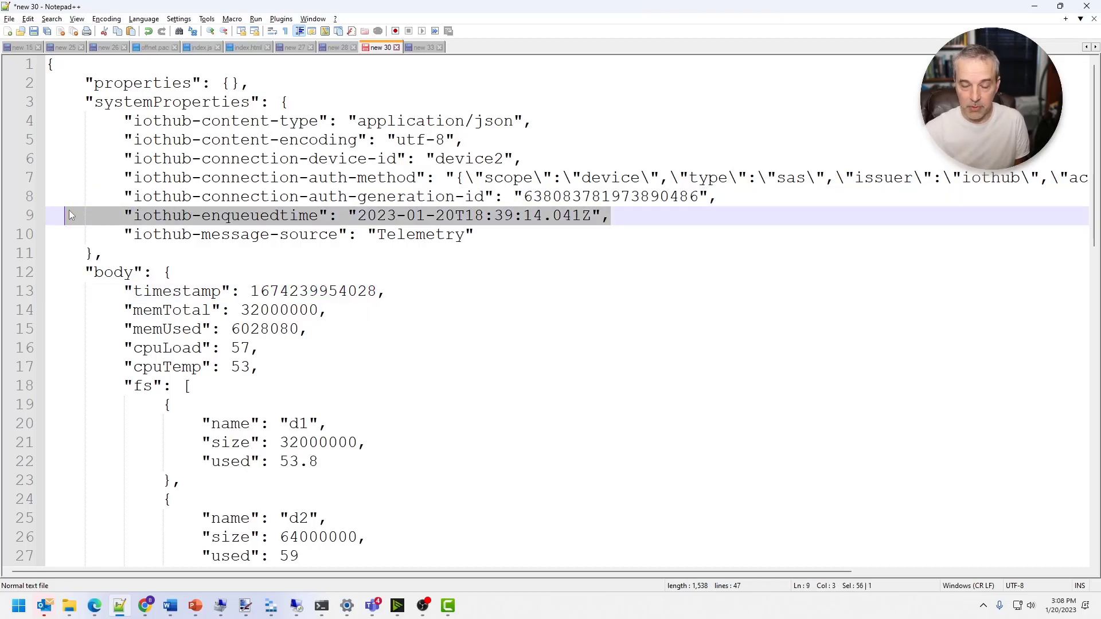
left_click(69, 214)
scroll(69, 214, "down", 8)
double_click(178, 461)
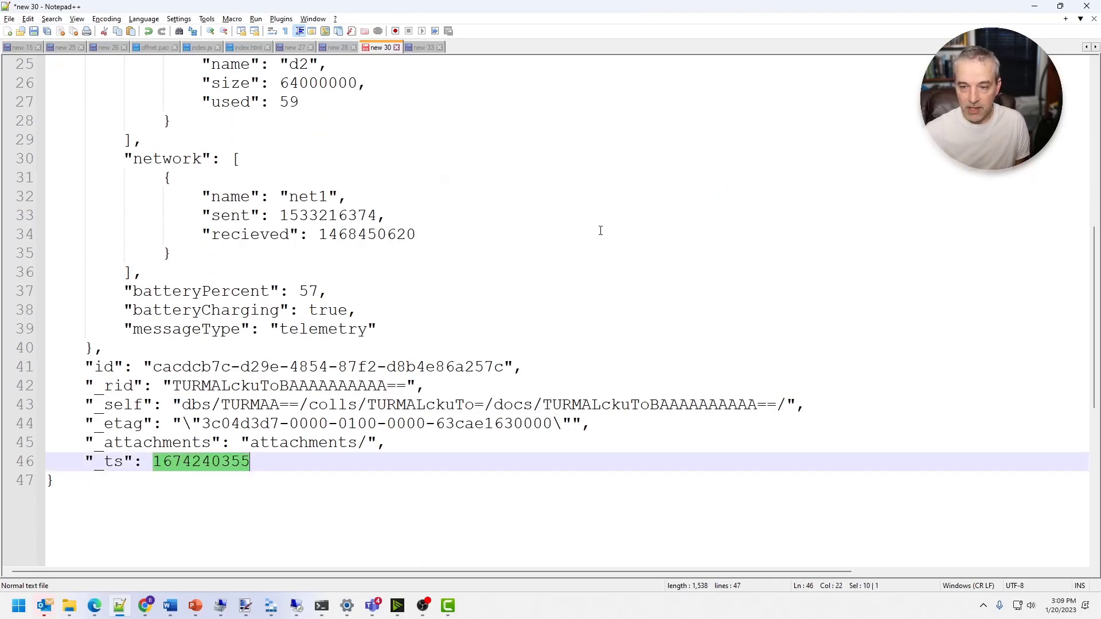
scroll(422, 326, "up", 8)
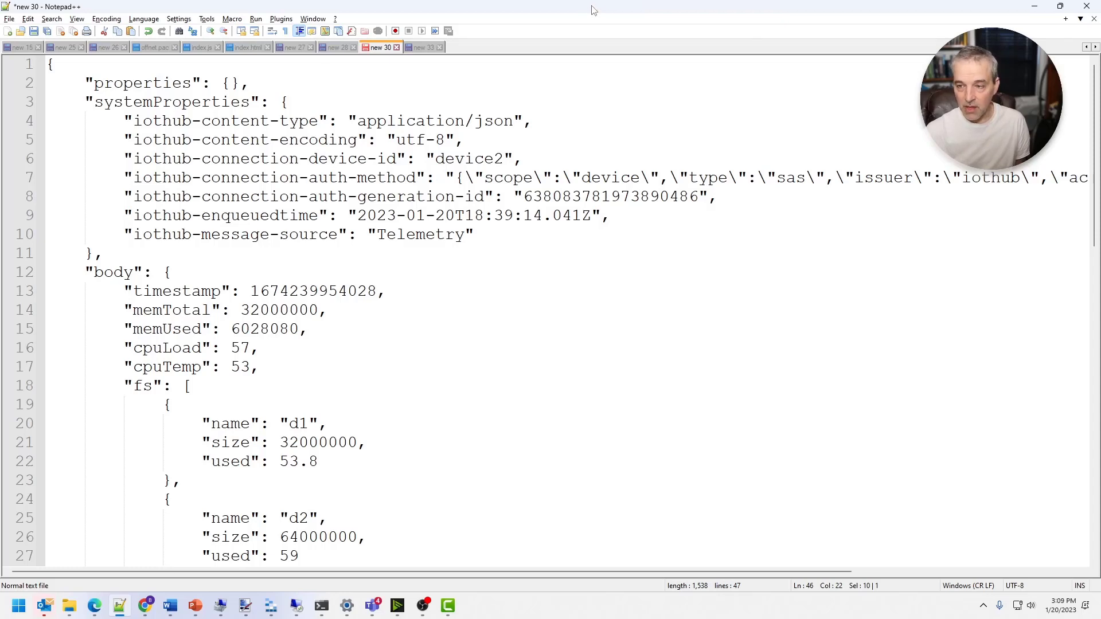
double_click(571, 7)
left_click_drag(570, 16, 0, 18)
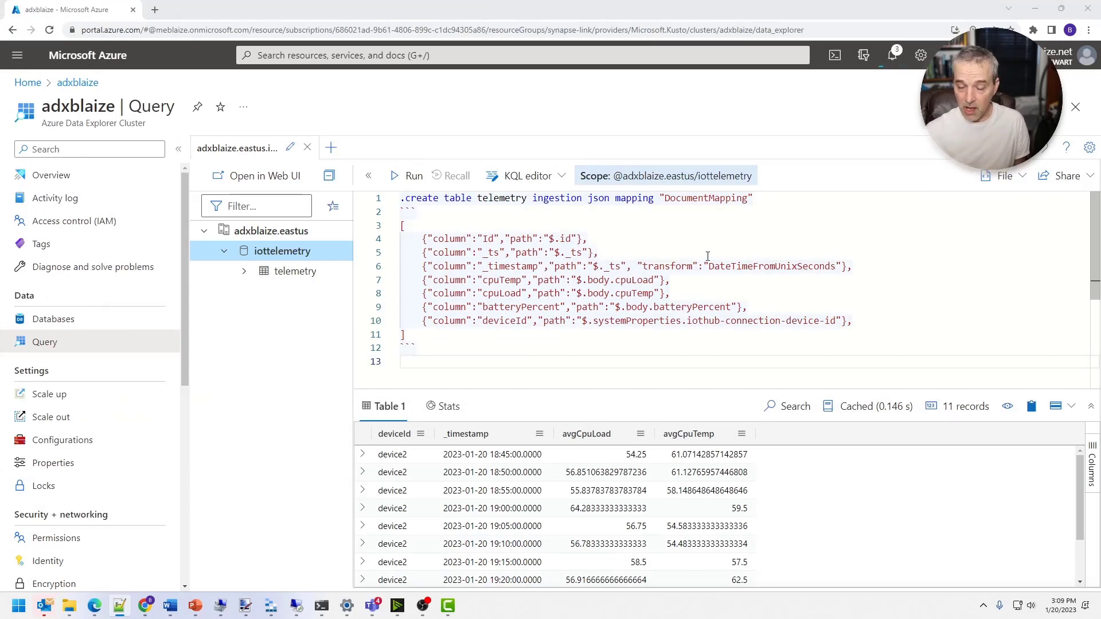
left_click(555, 238)
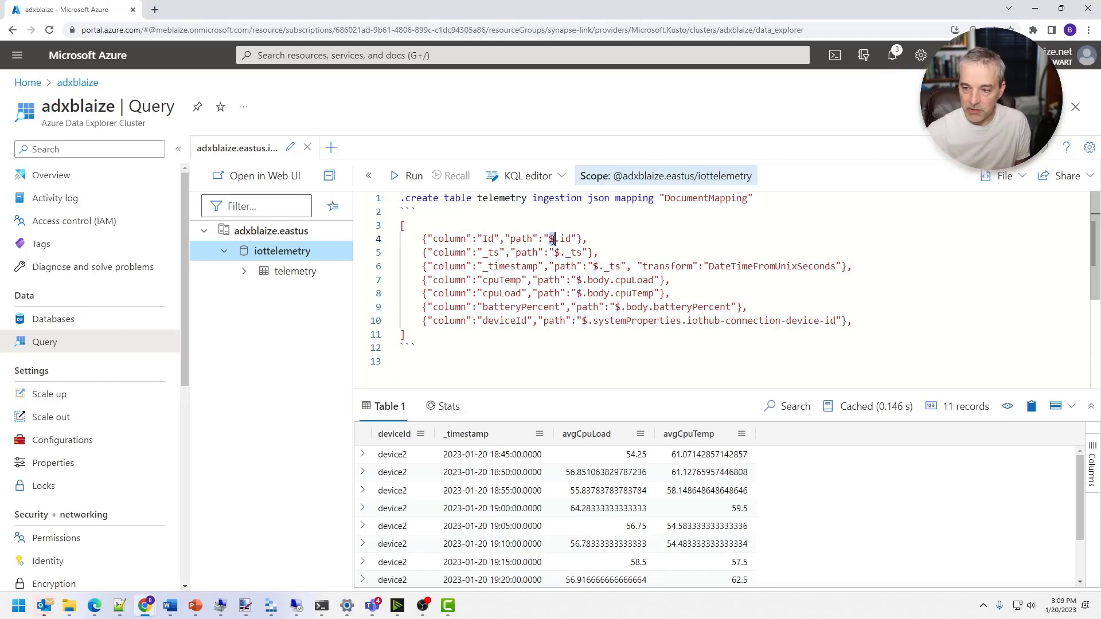
left_click_drag(554, 239, 566, 239)
left_click(579, 267)
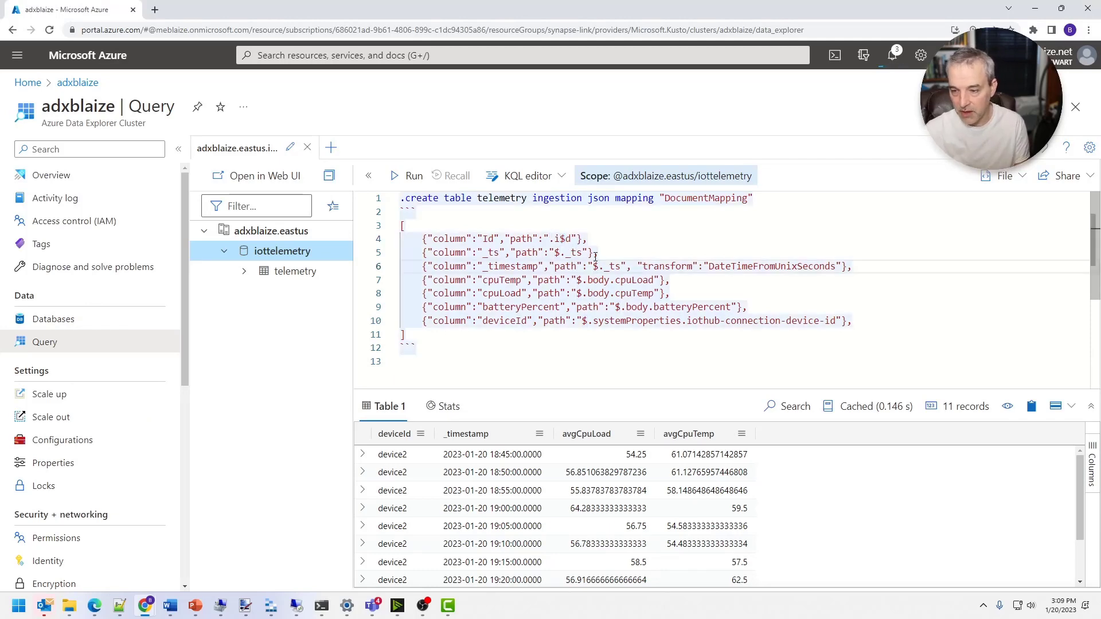
key("ctrl+z")
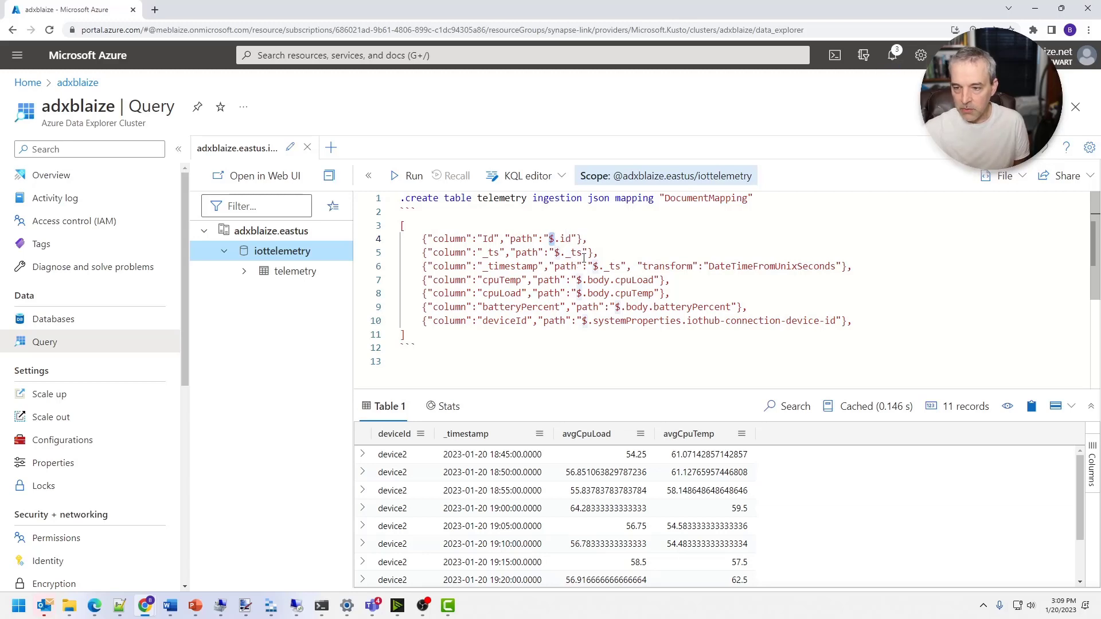
- Review the mapping's _timestamp transform, the cpuTemp, cpuLoad and batteryPercent paths, and the deviceId path
left_click_drag(423, 266, 866, 271)
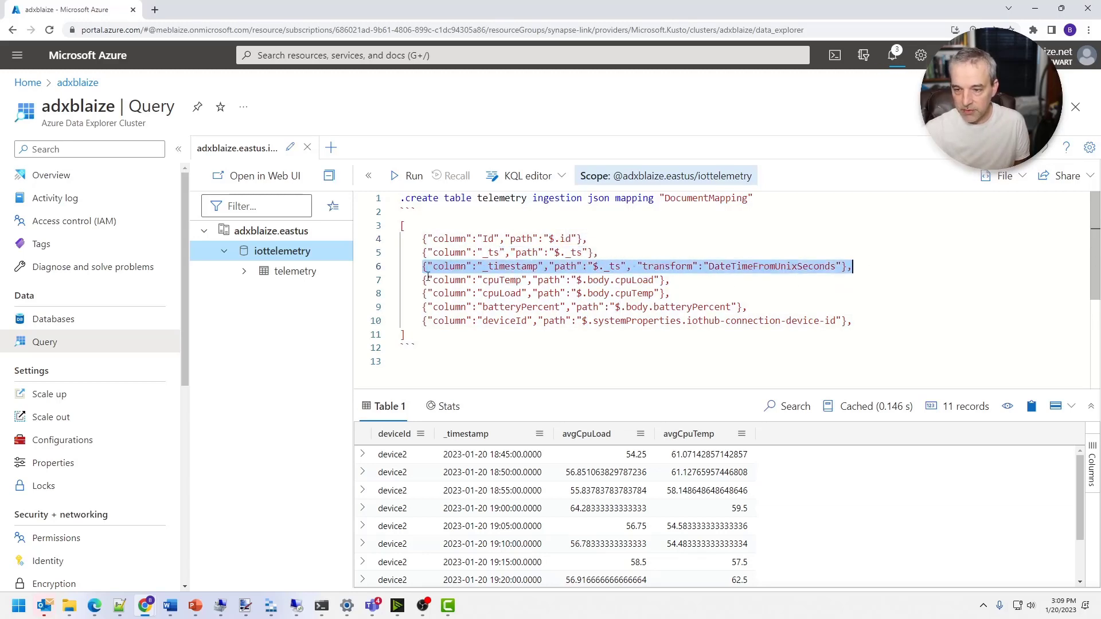
left_click_drag(424, 280, 369, 281)
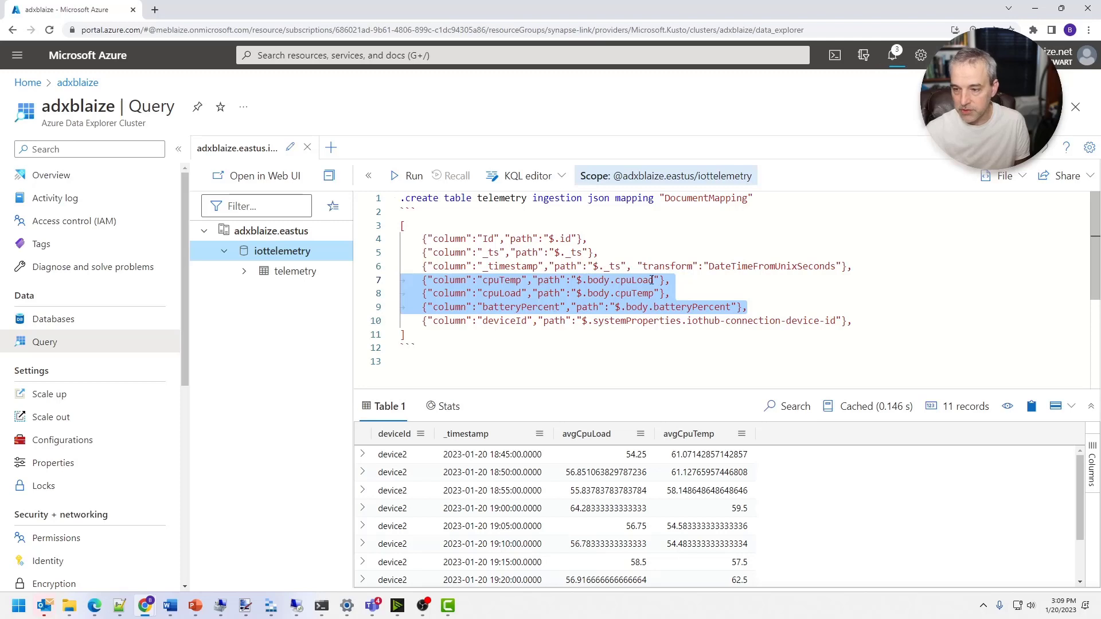
left_click_drag(854, 321, 313, 316)
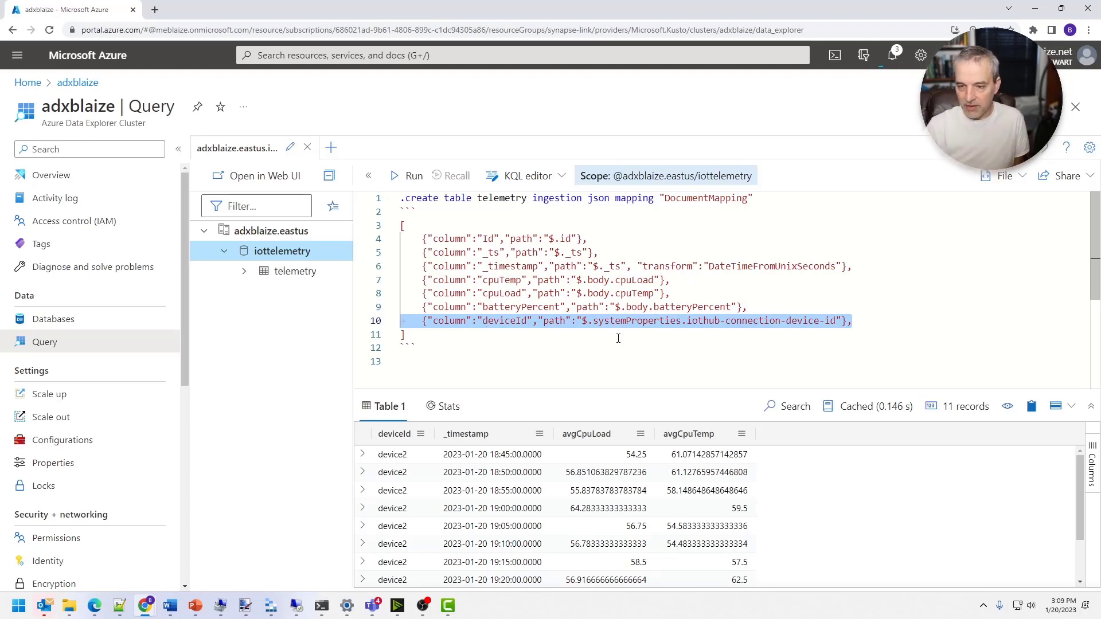
left_click(759, 288)
left_click(598, 267)
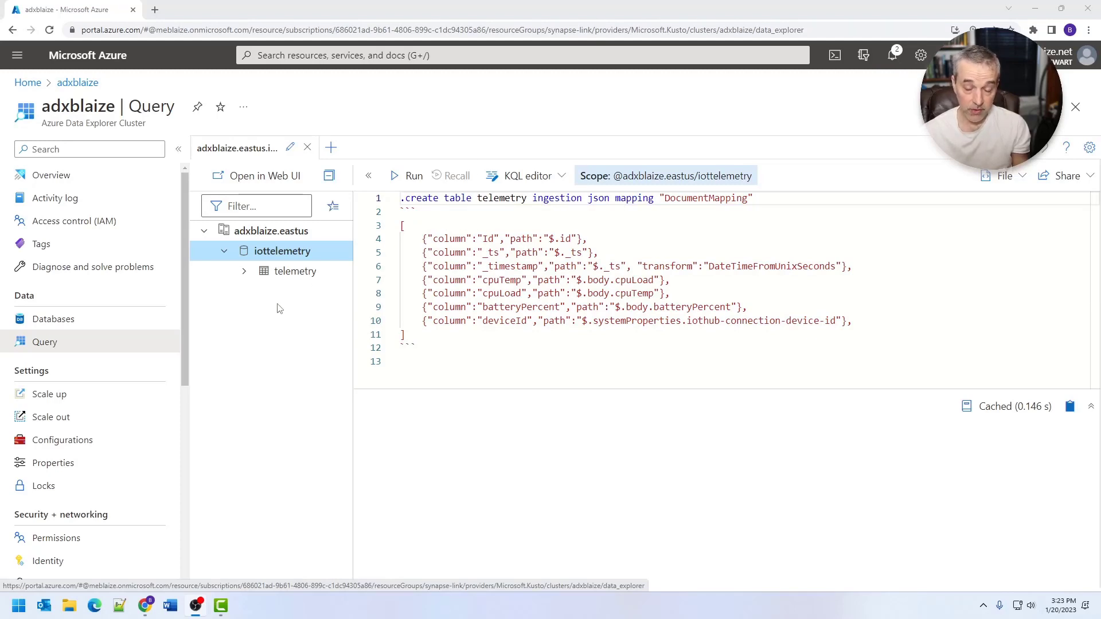
left_click(113, 319)
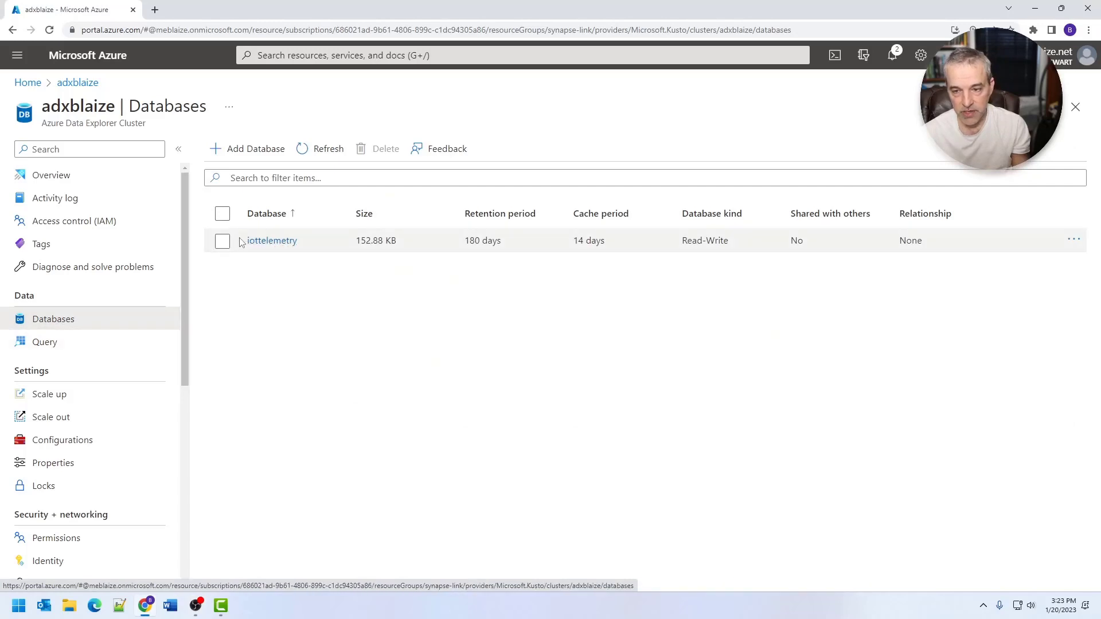
left_click(265, 242)
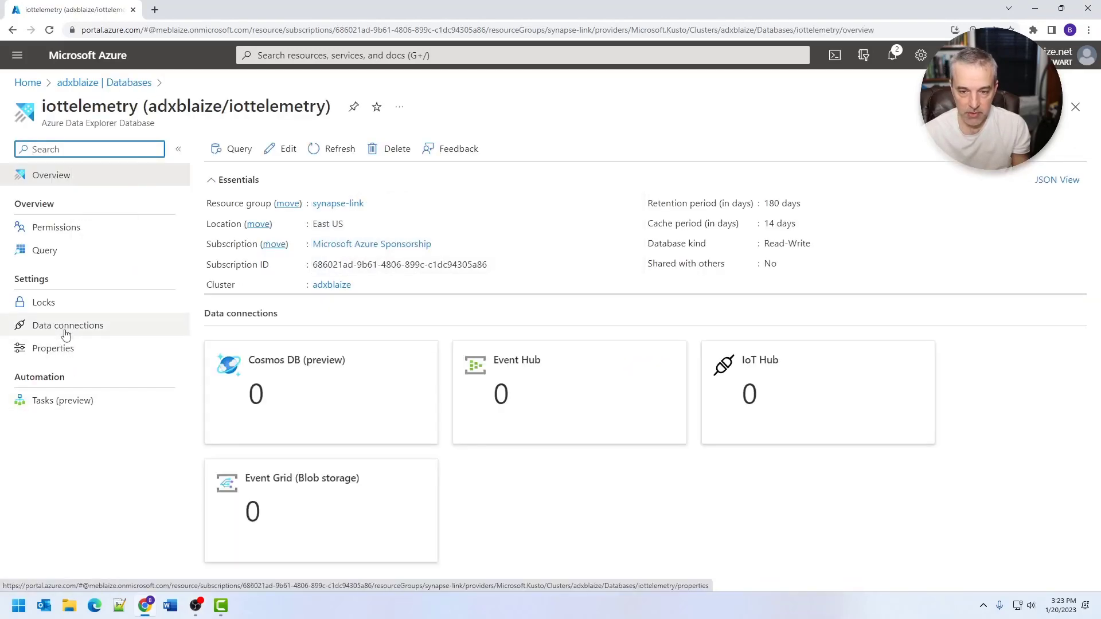
left_click(69, 332)
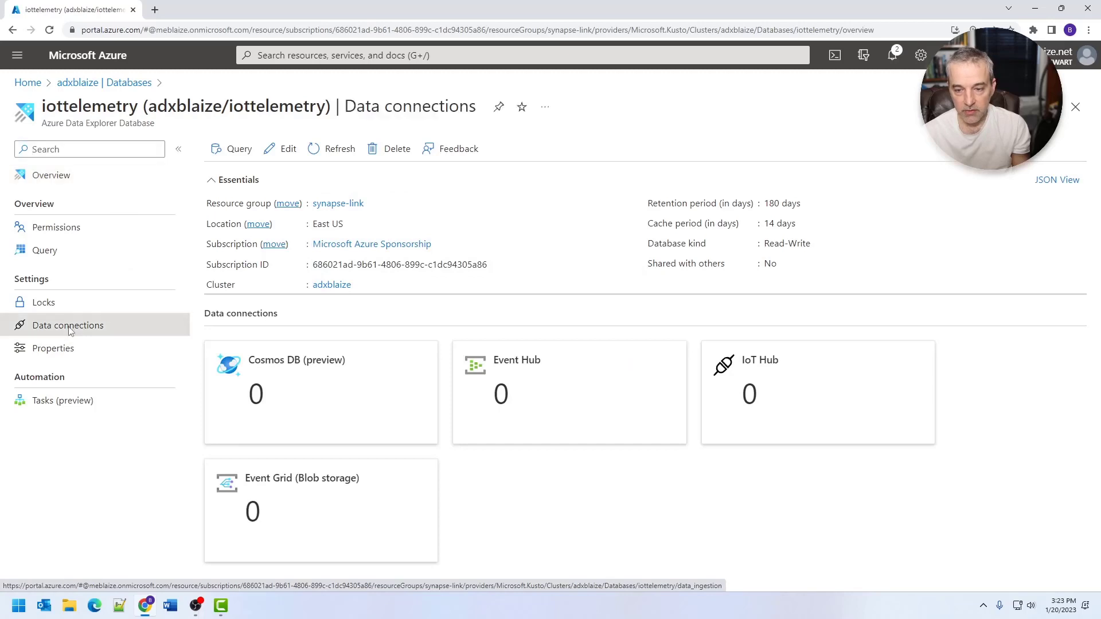
left_click(322, 151)
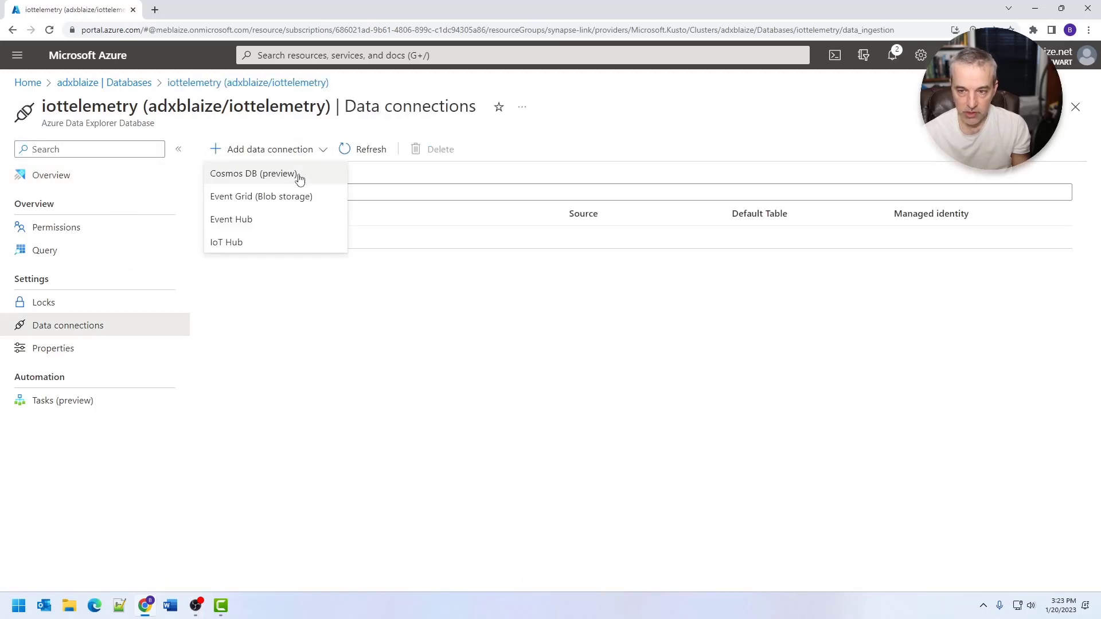
left_click(300, 174)
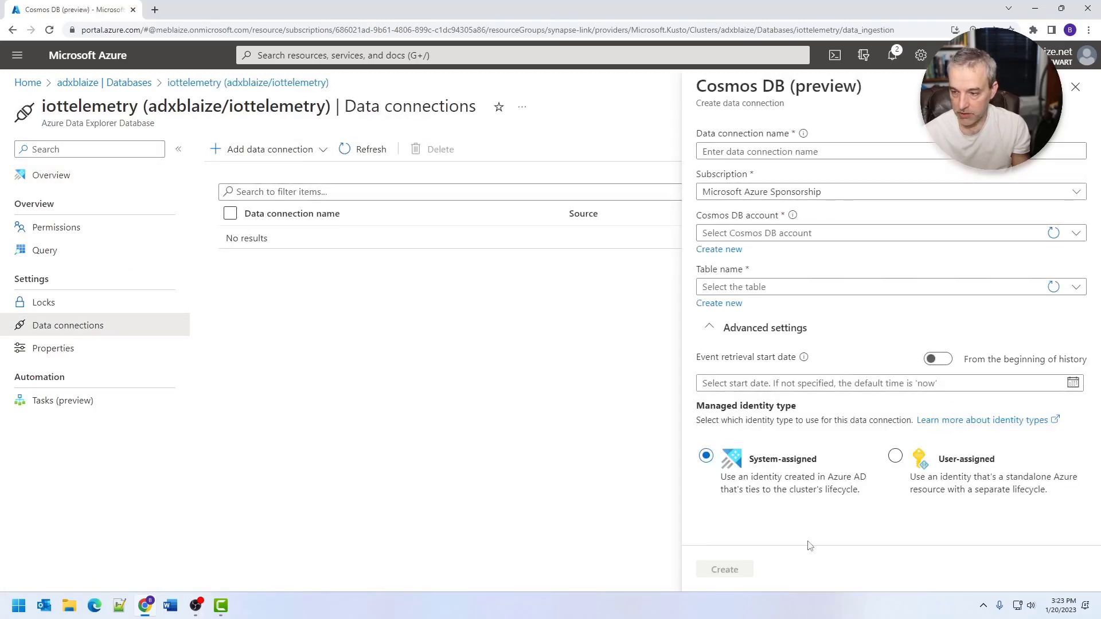
left_click(1075, 86)
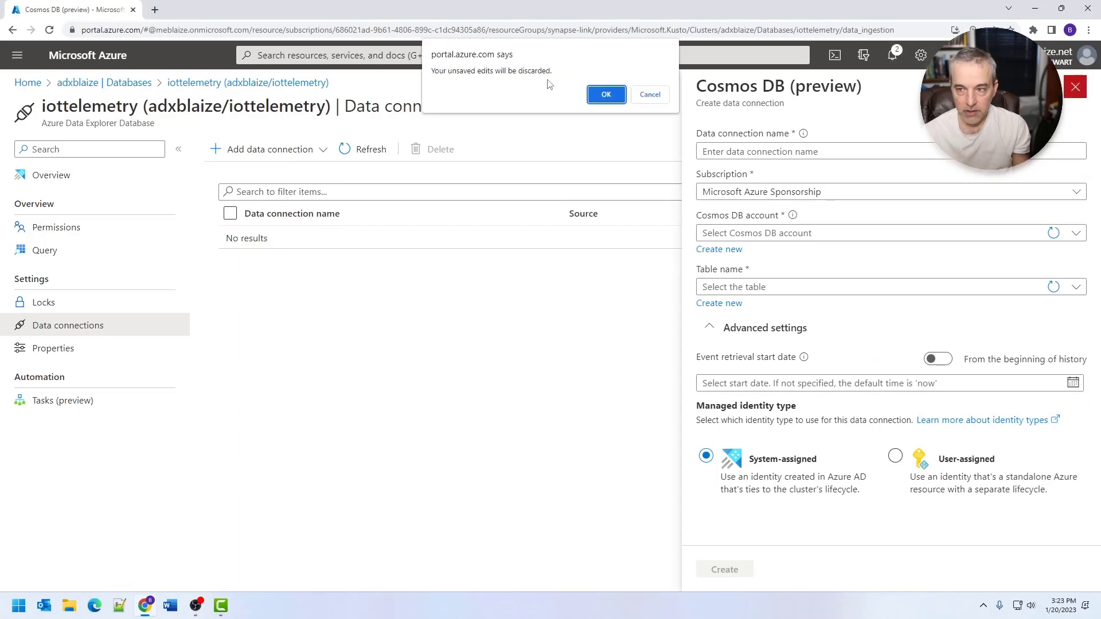
left_click(606, 95)
left_click(104, 83)
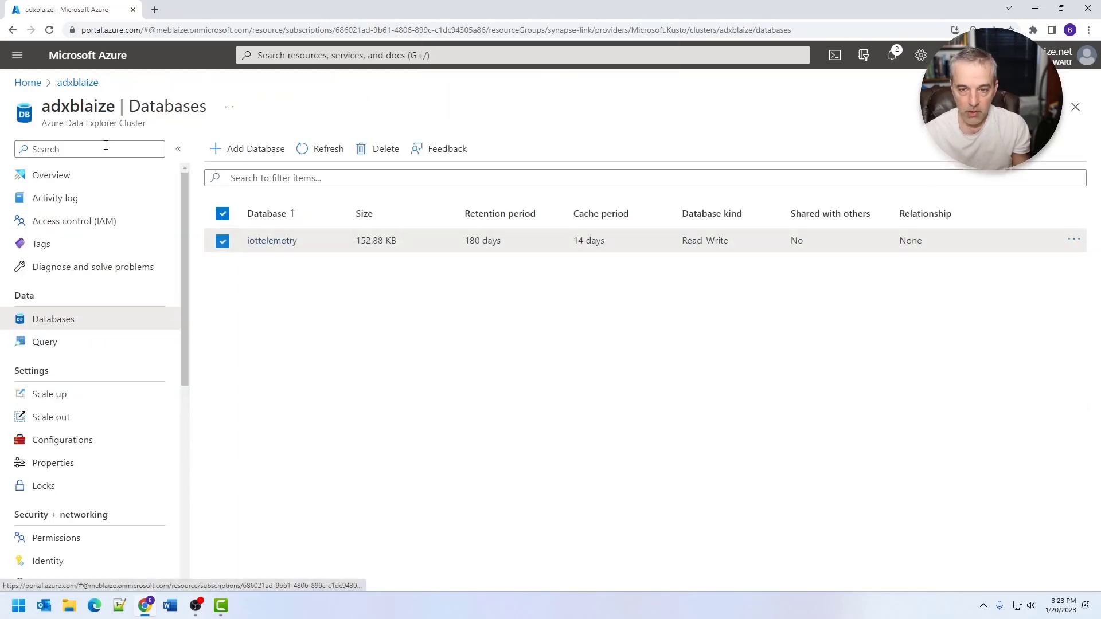
- Start a Cosmos DB data connection for the iottelemetry database from the cluster overview and name it iotcfromcosmos
left_click(91, 177)
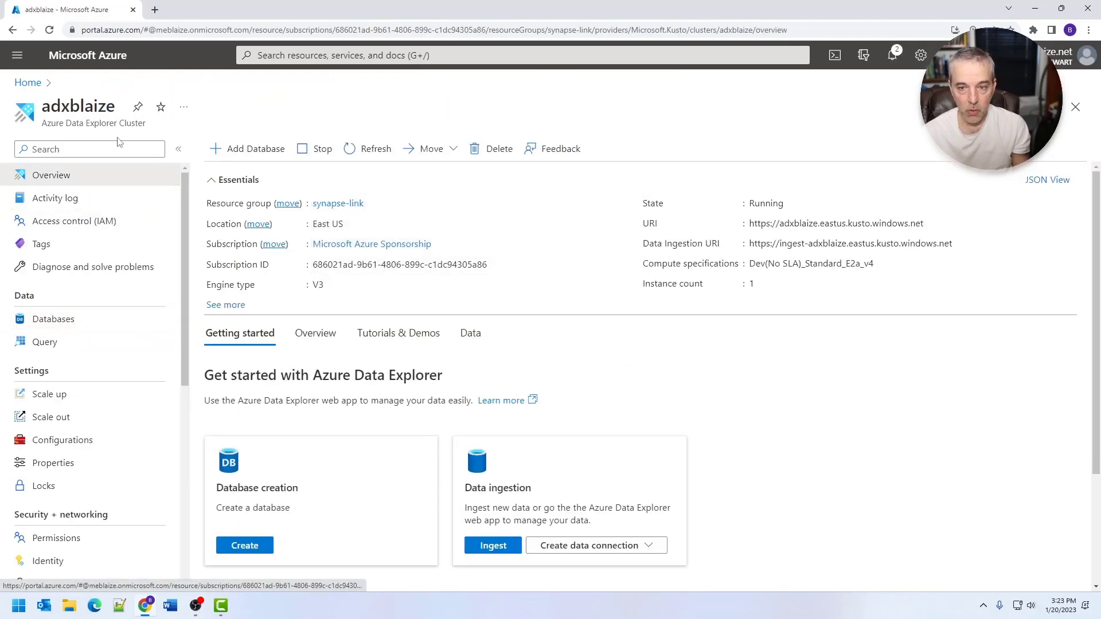
scroll(252, 359, "down", 3)
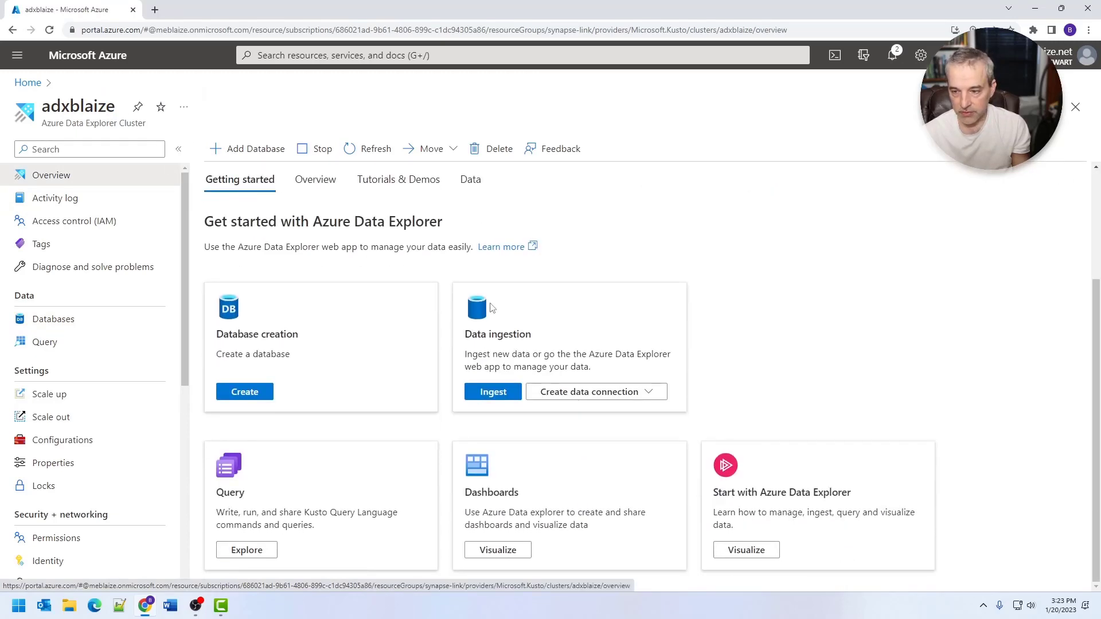
left_click(583, 392)
left_click(579, 413)
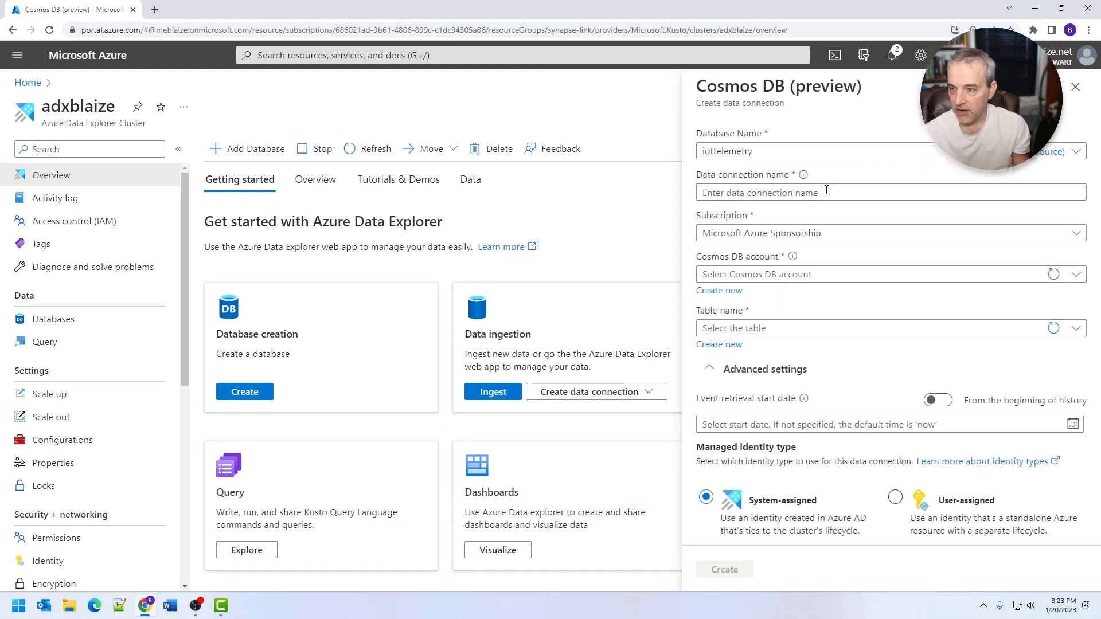
left_click(912, 192)
type("iot")
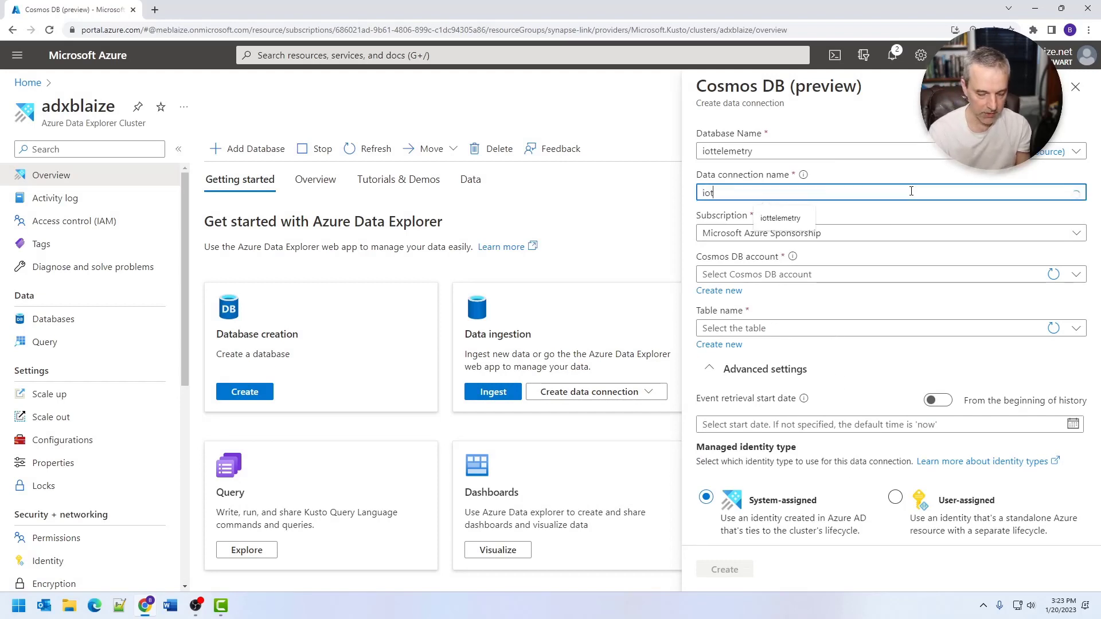
type("cer")
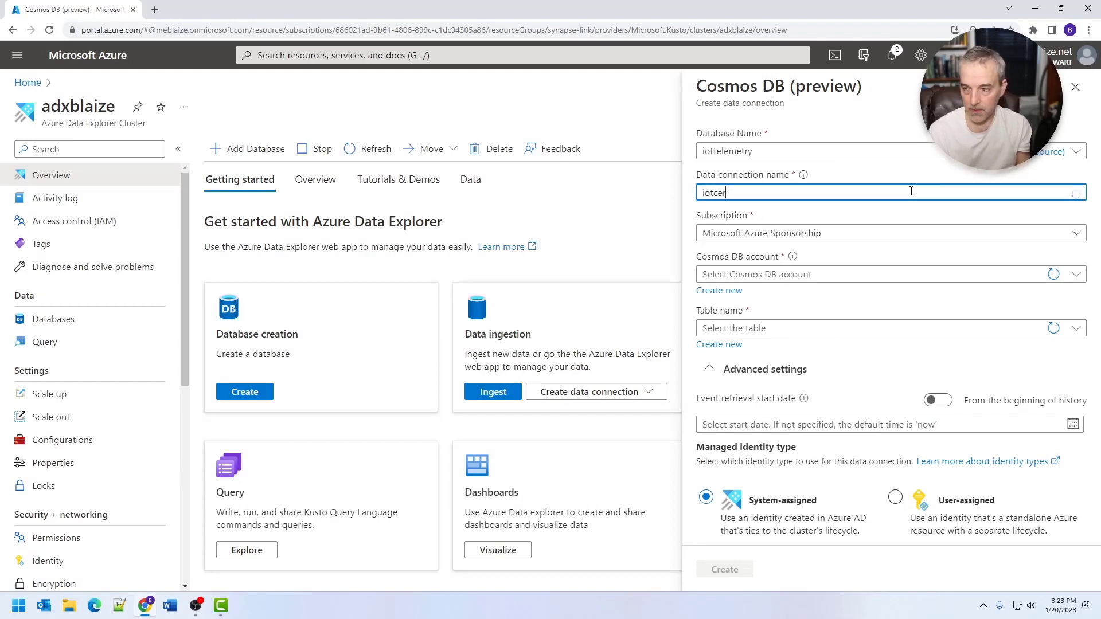
key("BackSpace")
key("BackSpace")
type("fromcosmos")
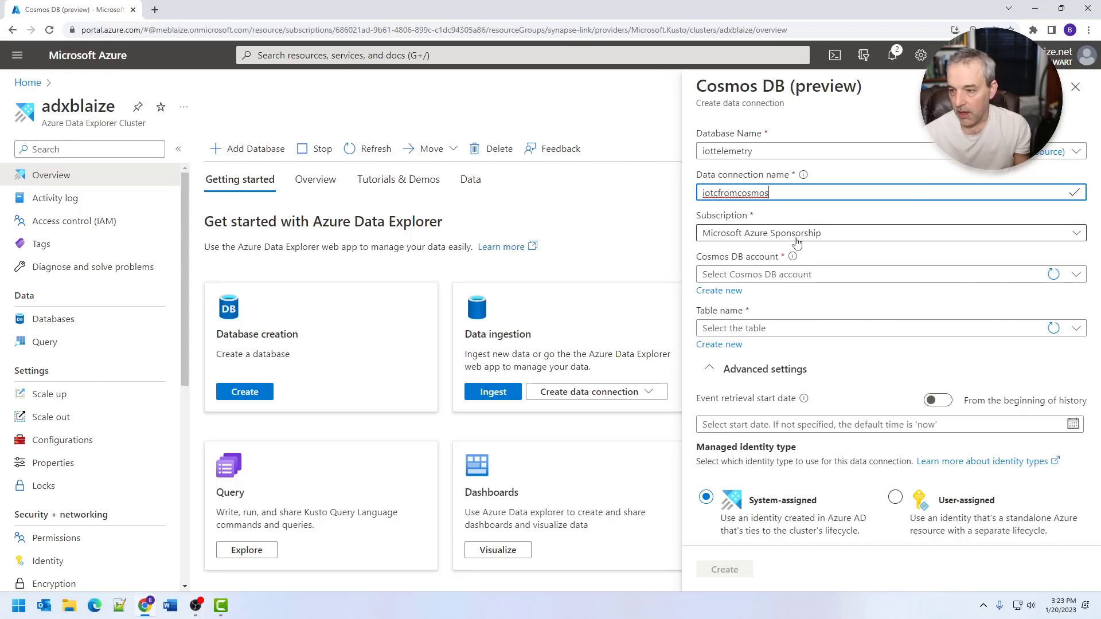
- Set the connection's source to the blaize-cosmos account, SQL database telemetrydb and SQL container telemetrycontainer
left_click(828, 275)
left_click(907, 193)
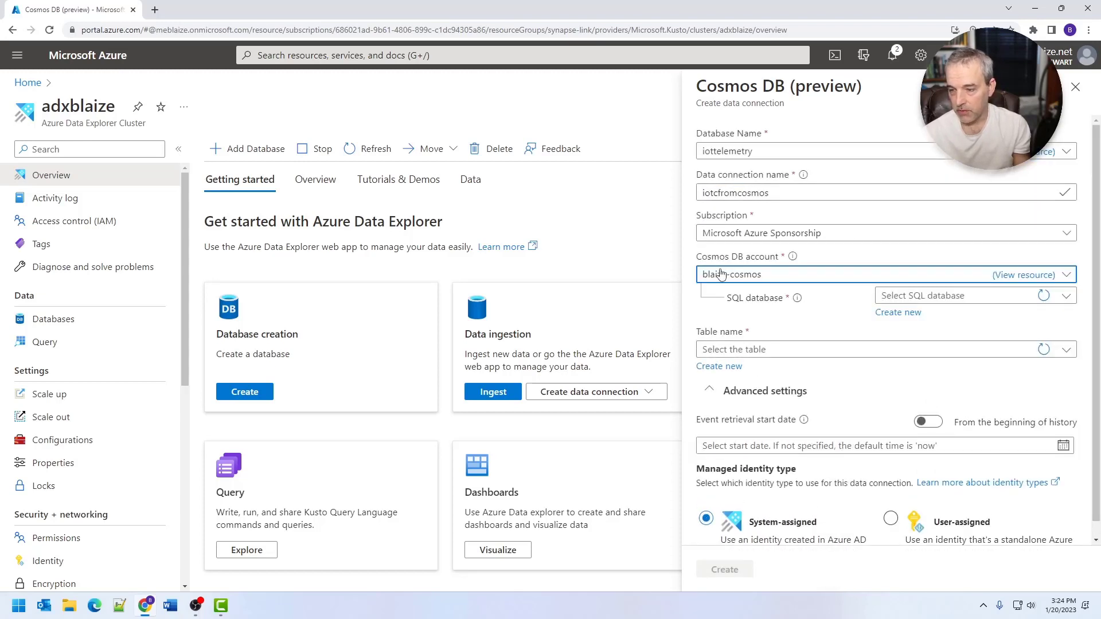
left_click(932, 298)
left_click(917, 193)
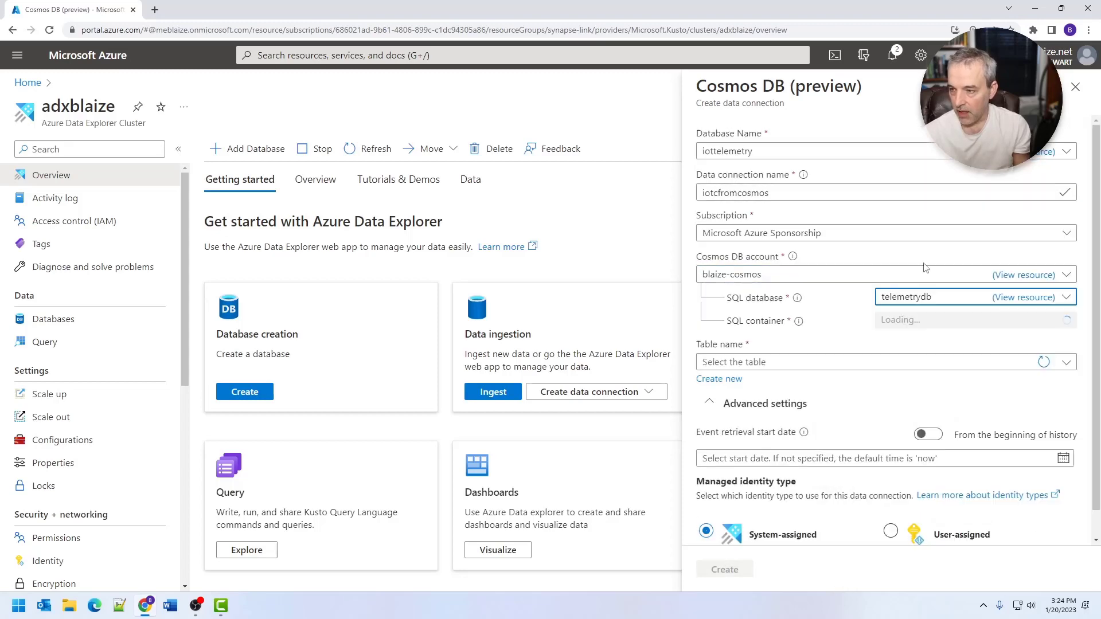
left_click(947, 319)
left_click(921, 193)
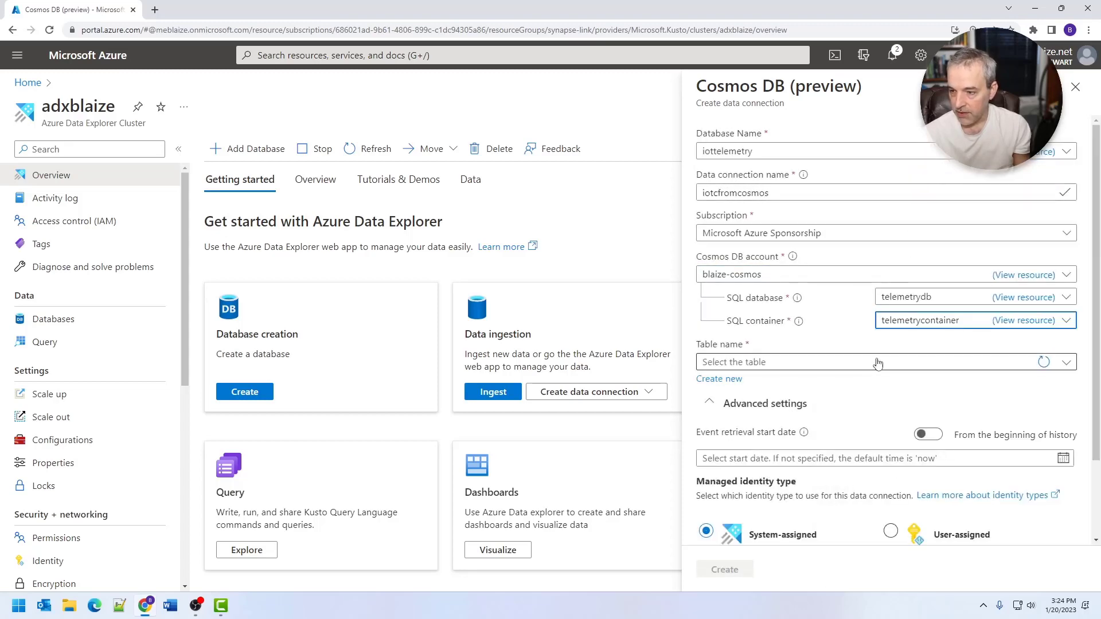
- Choose telemetry as the destination table and DocumentMapping as its column mapping
left_click(878, 362)
left_click(901, 193)
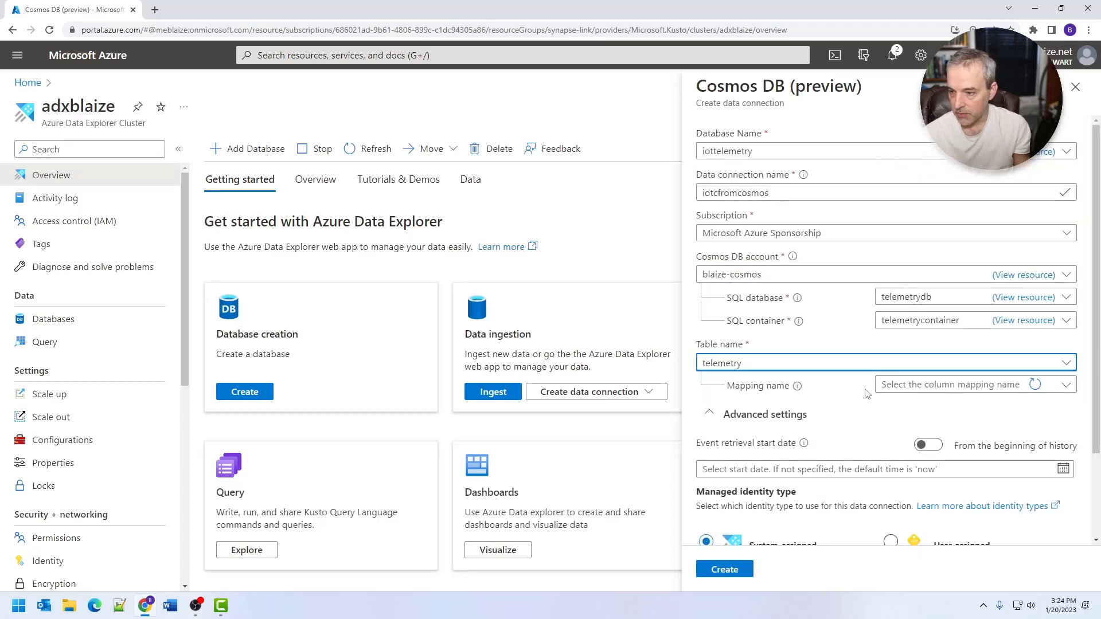
left_click(946, 385)
left_click(922, 193)
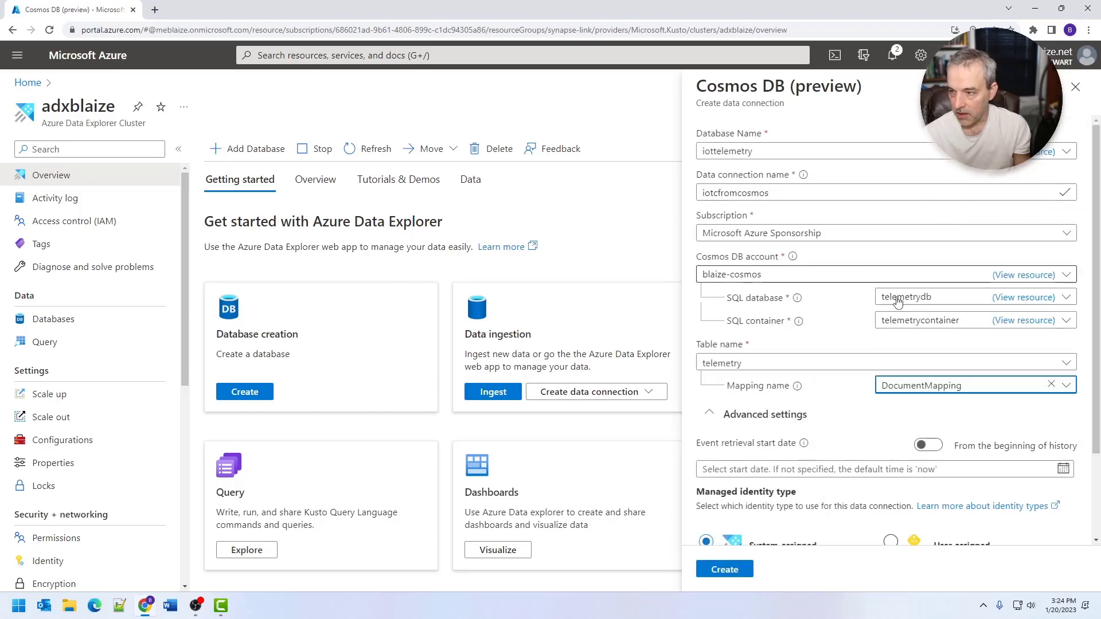
left_click(815, 415)
left_click(766, 414)
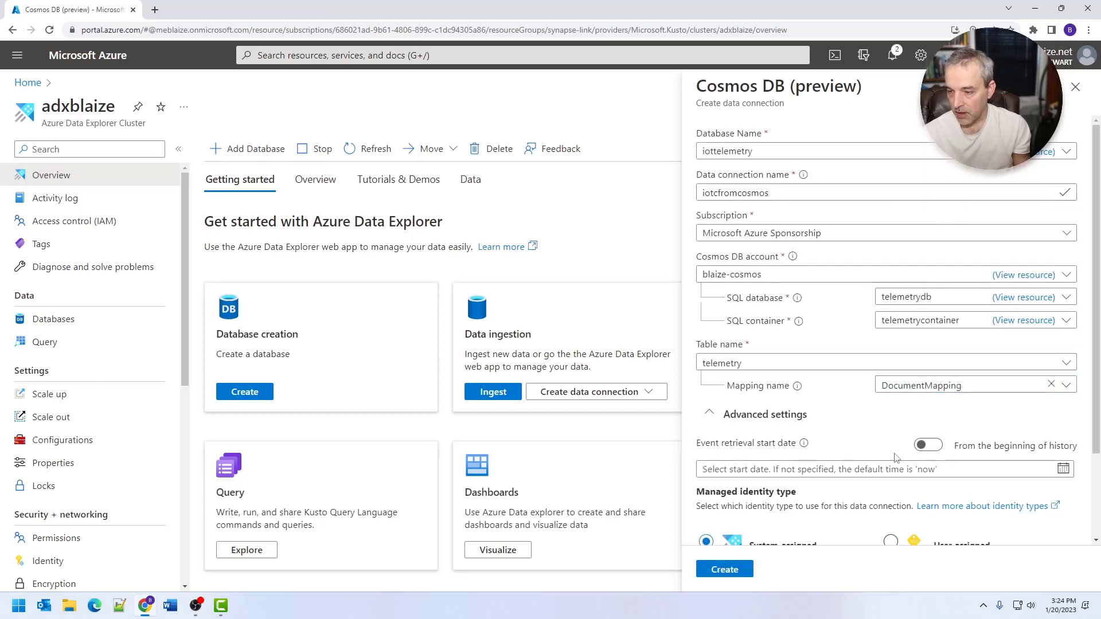
- Set the event retrieval start to Fri Jan 20 2023 at 15:00 and create the data connection with the system-assigned identity
scroll(848, 419, "down", 2)
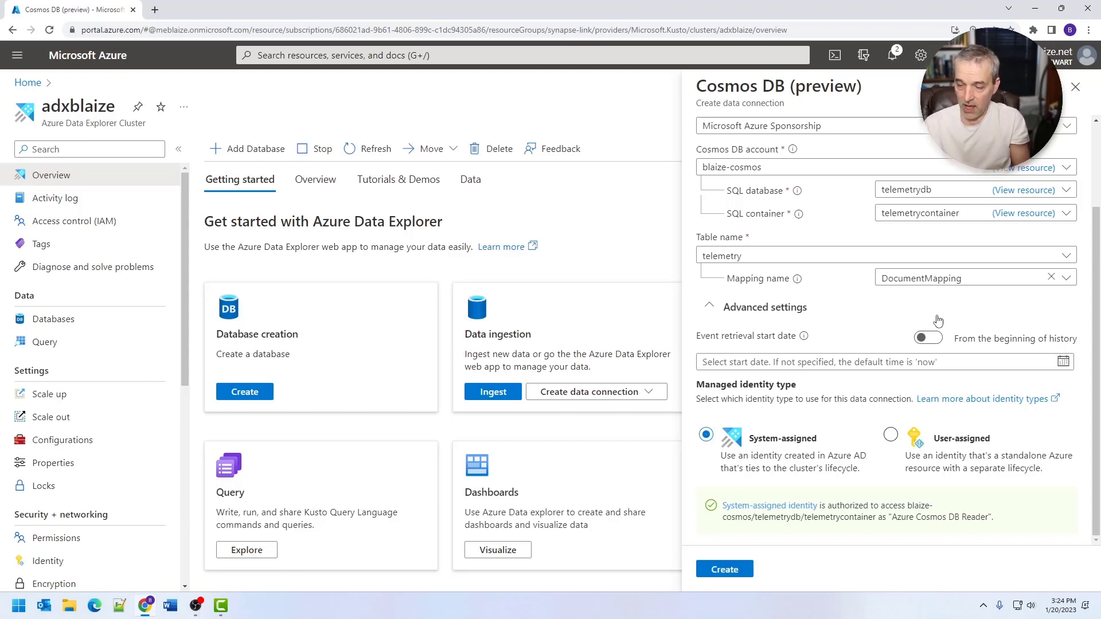
left_click(929, 339)
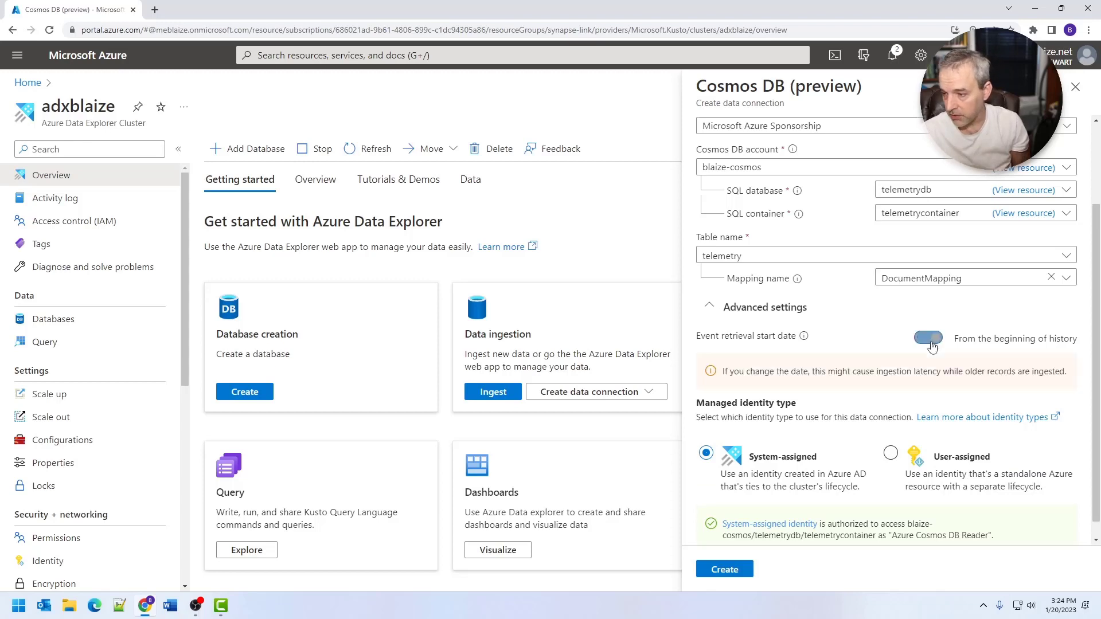
left_click(929, 339)
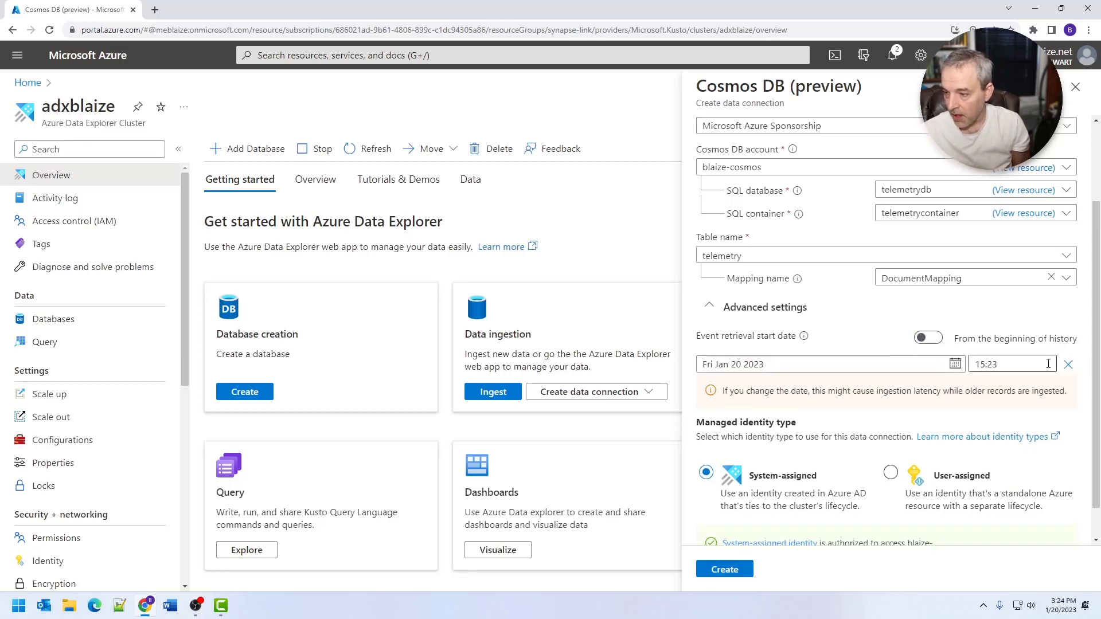
left_click(983, 362)
left_click_drag(981, 365, 988, 366)
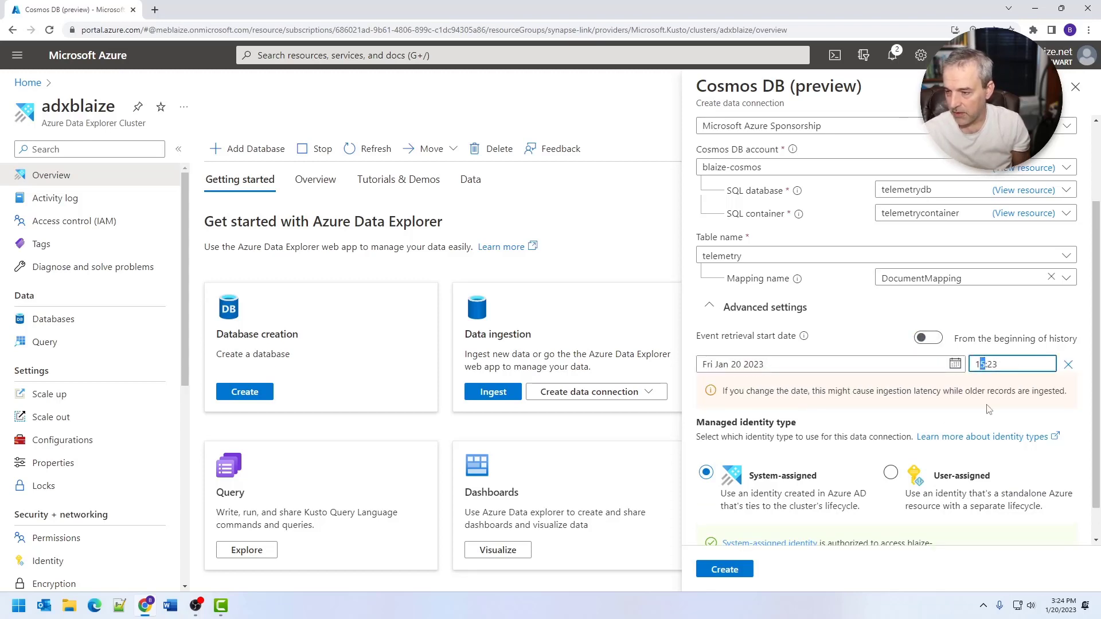
left_click(995, 366)
double_click(993, 365)
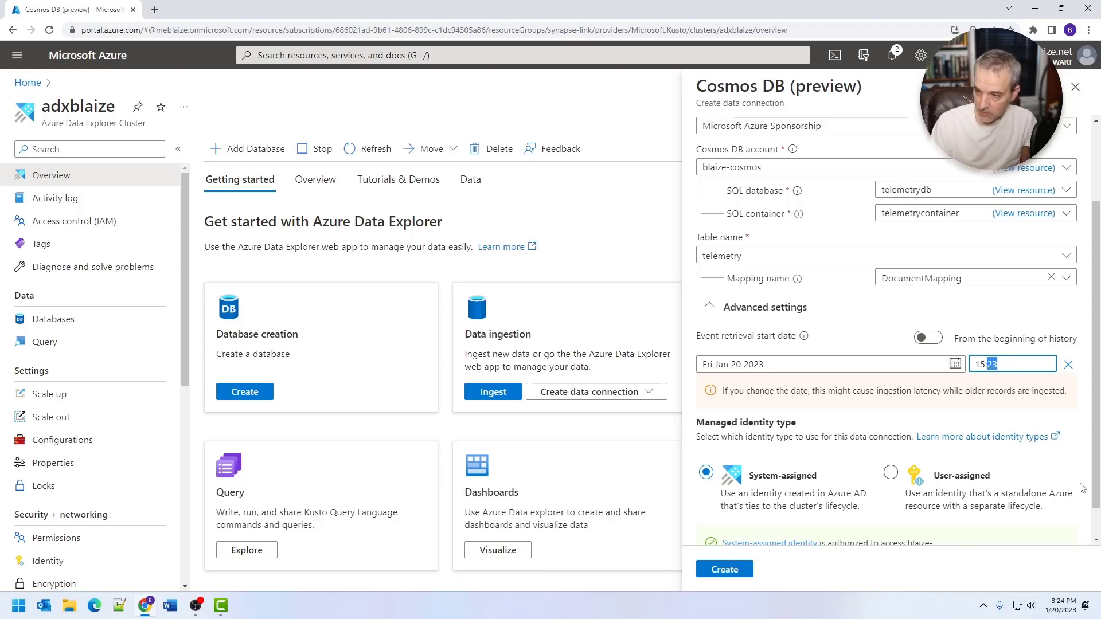
type("1")
type(":1")
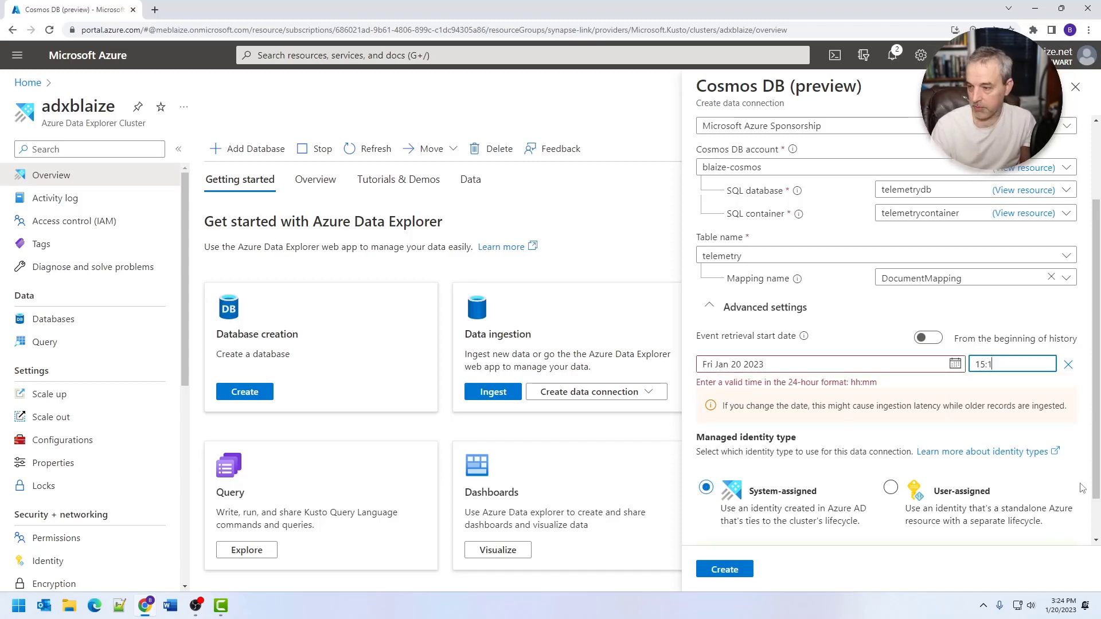
key("BackSpace")
type("00")
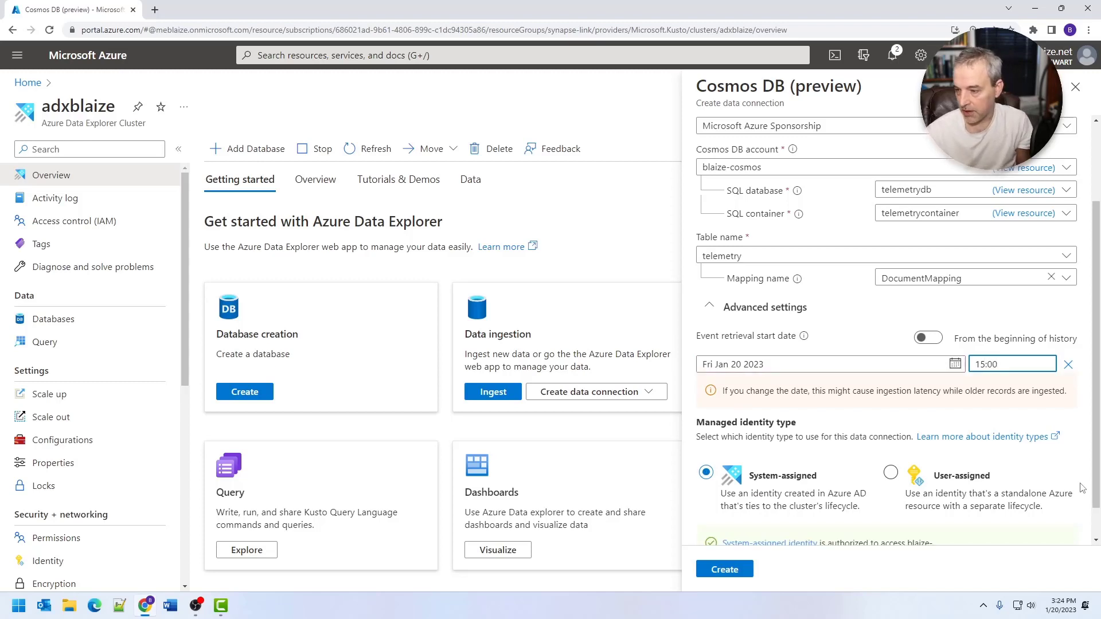
left_click(1001, 419)
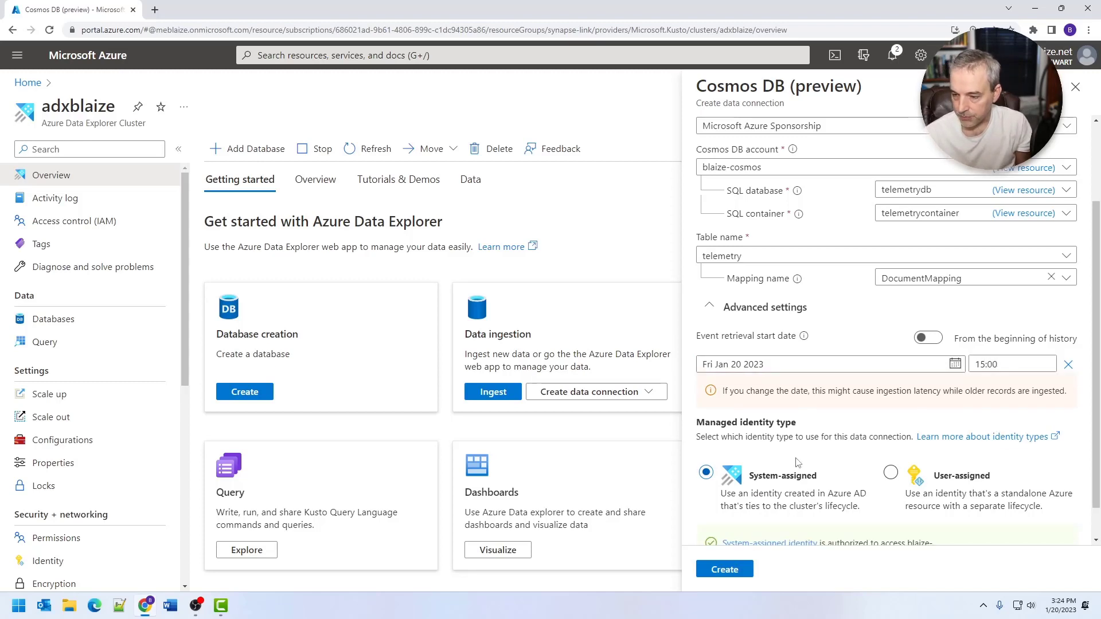
scroll(797, 463, "down", 1)
left_click(726, 570)
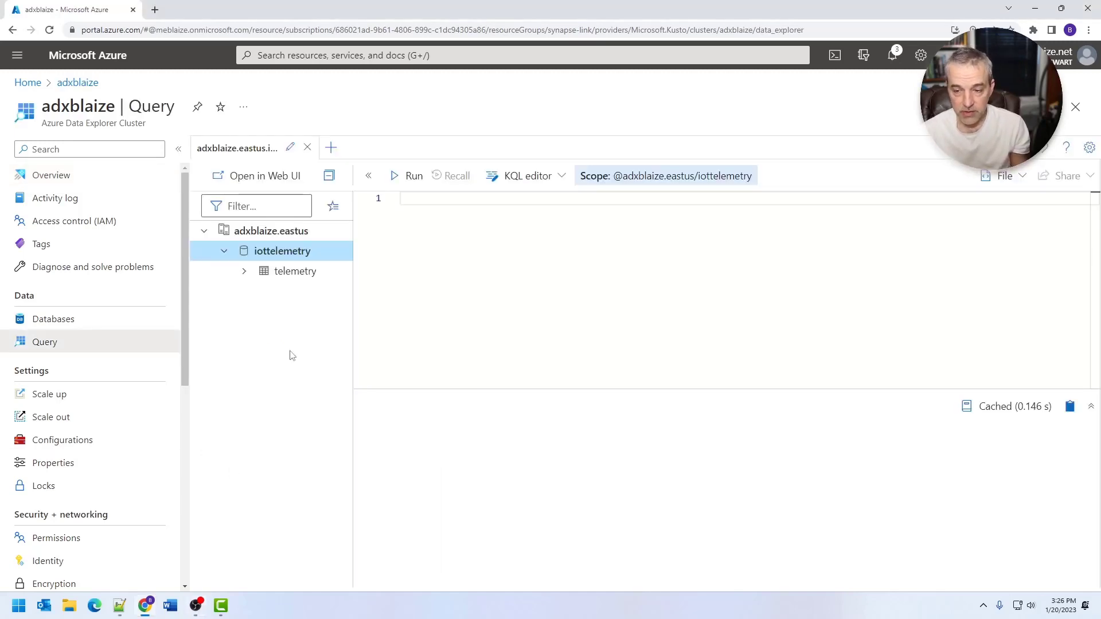
- Query all records of the telemetry table in the cluster's query editor
double_click(292, 272)
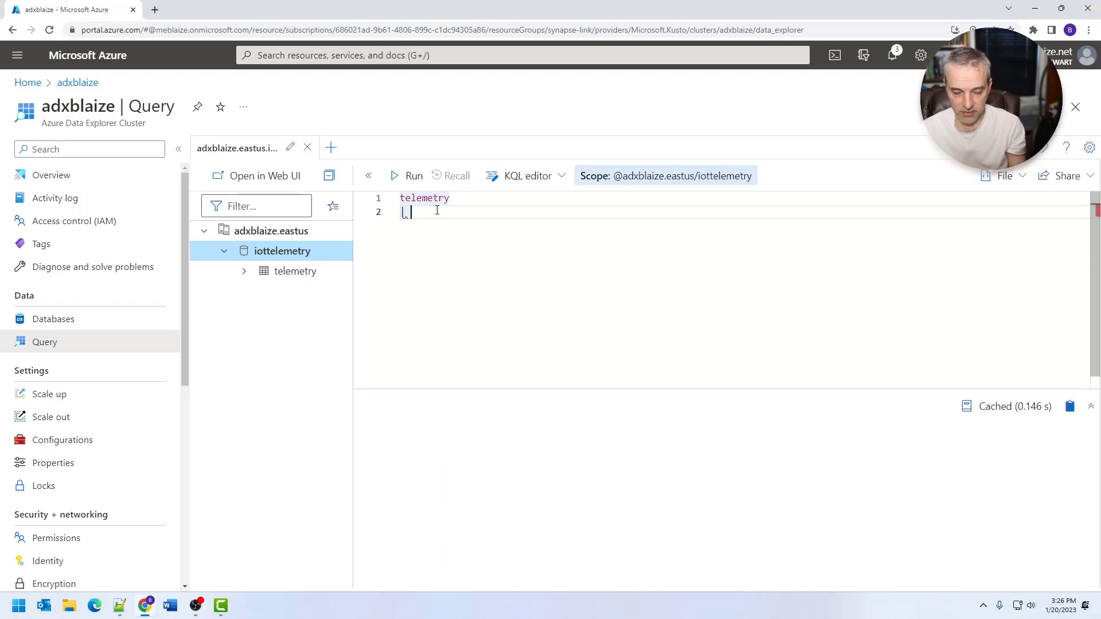
key("BackSpace")
key("BackSpace")
key("BackSpace")
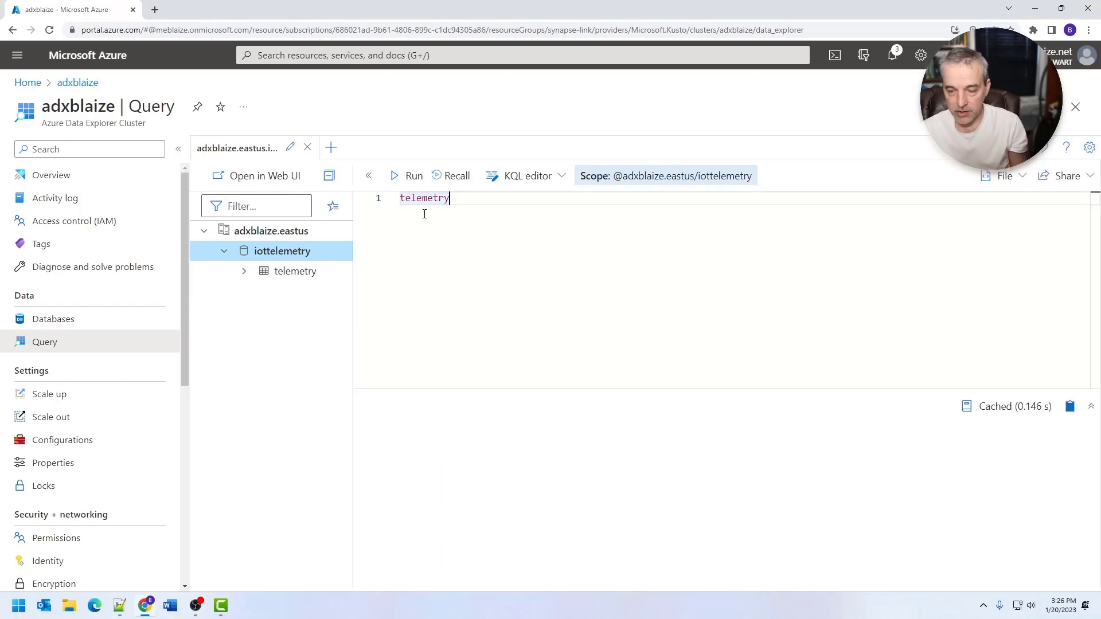
left_click(408, 176)
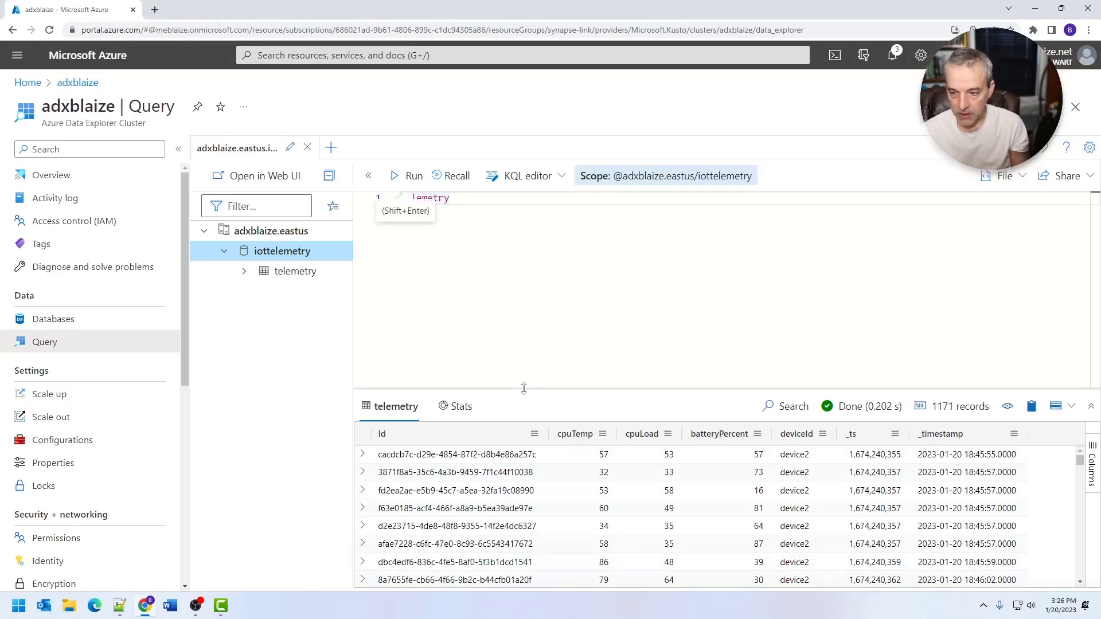
- Enlarge the query results, browse the ingested telemetry records, and expand the first record to inspect its fields
left_click_drag(525, 390, 531, 267)
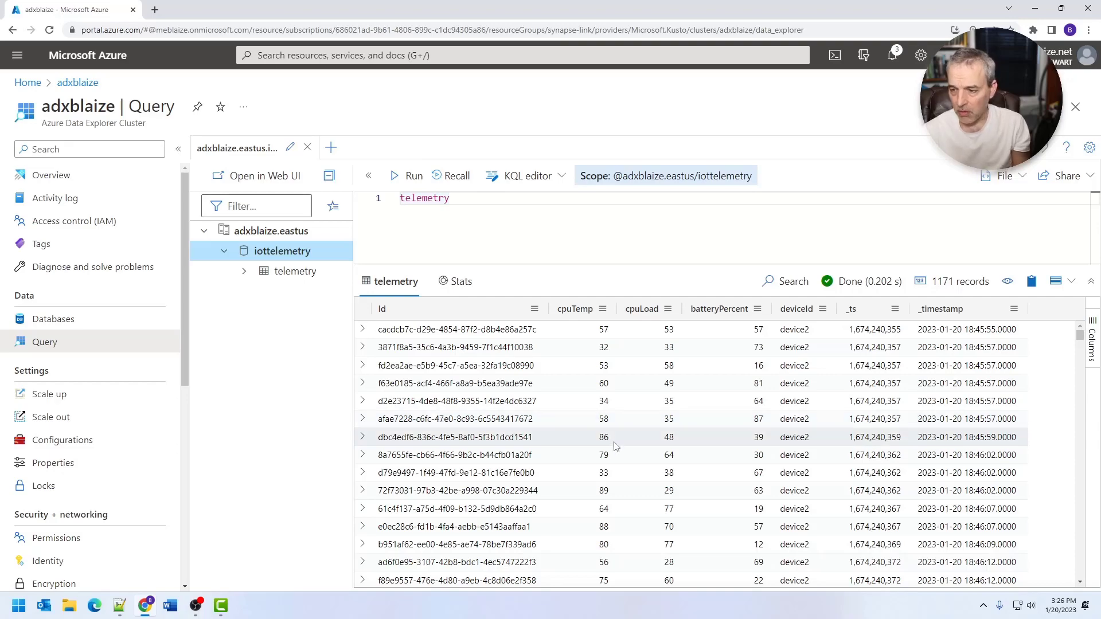
scroll(616, 436, "down", 6)
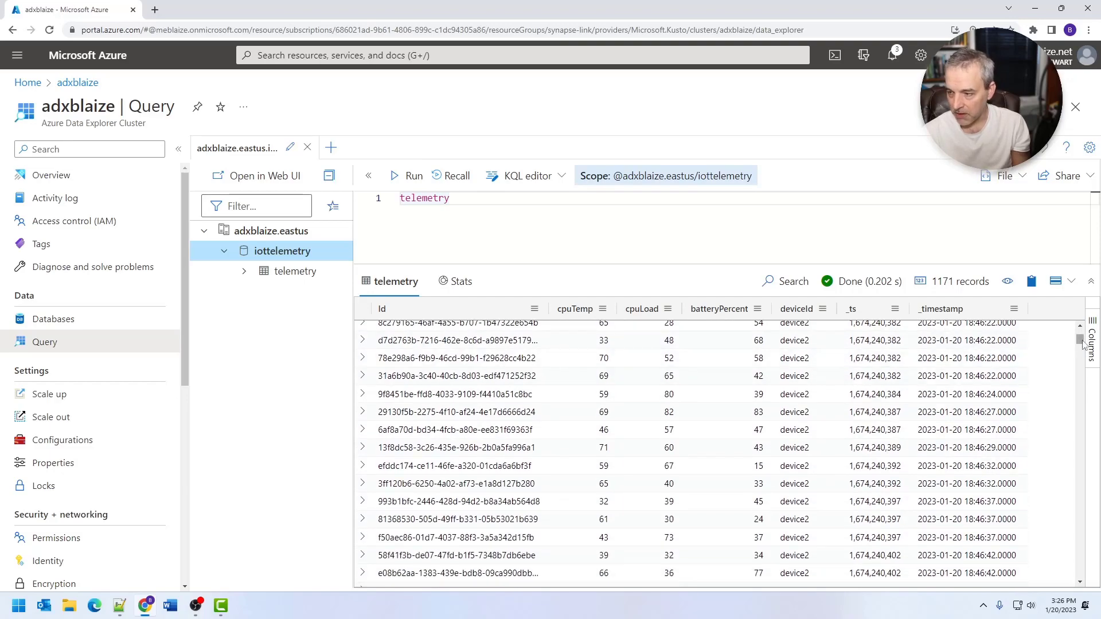
left_click_drag(1080, 340, 1064, 312)
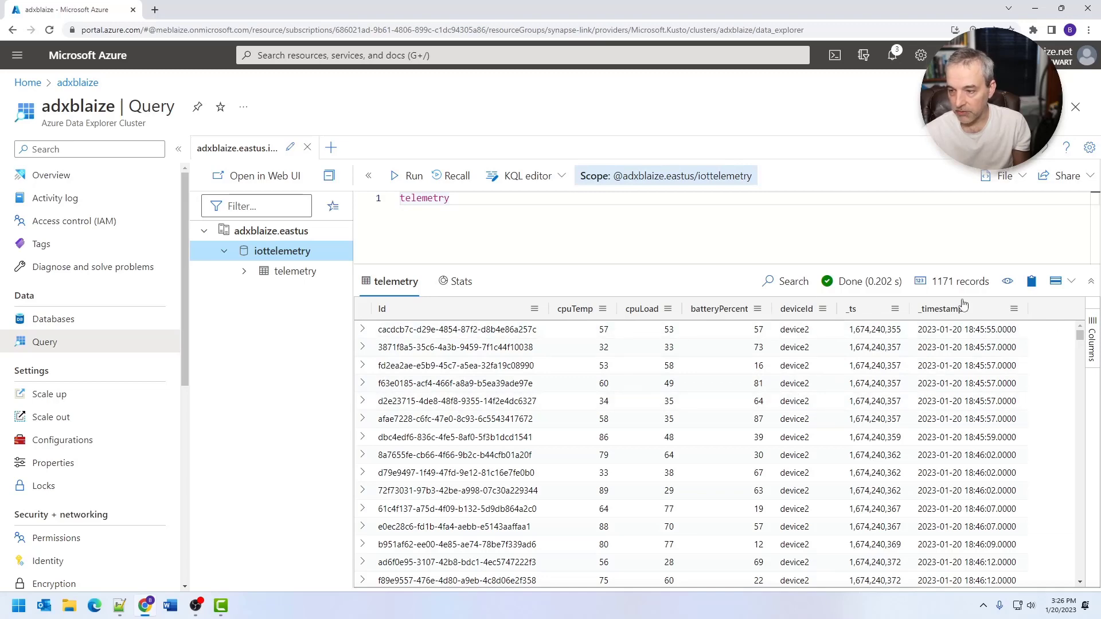
left_click(361, 329)
scroll(682, 401, "down", 1)
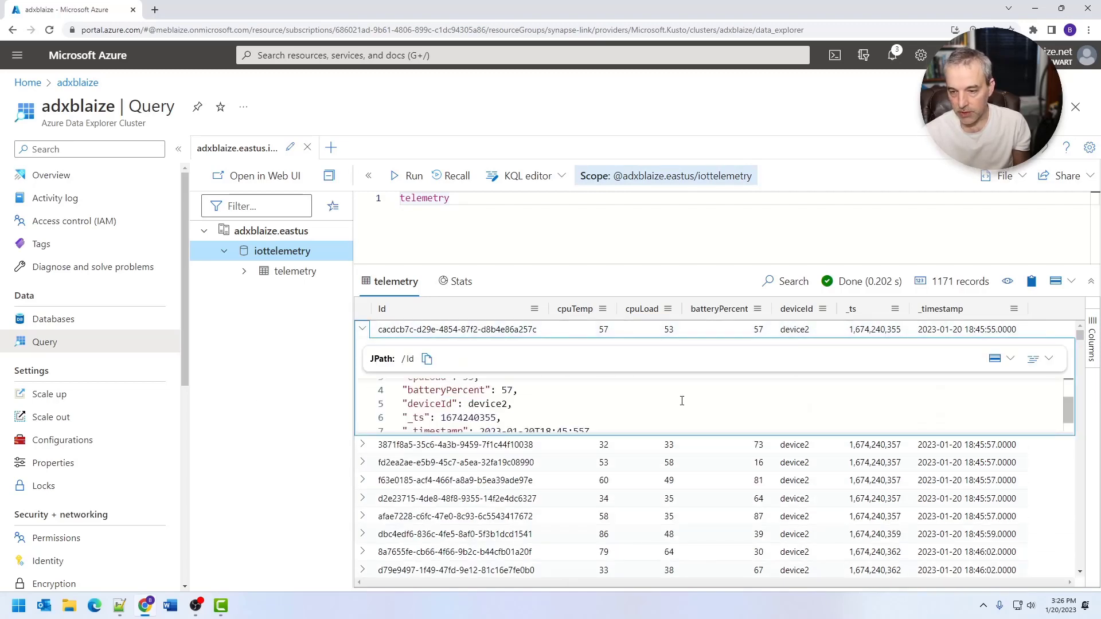
- Review the remaining fields of the expanded first telemetry record and collapse it
scroll(682, 401, "down", 1)
scroll(682, 400, "up", 3)
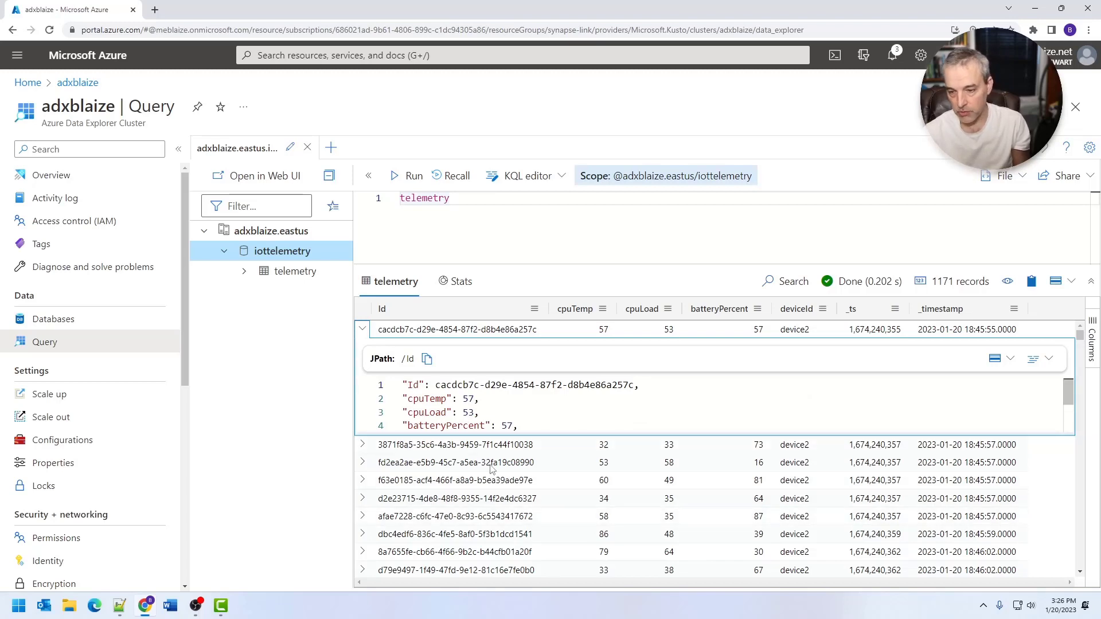
left_click(363, 329)
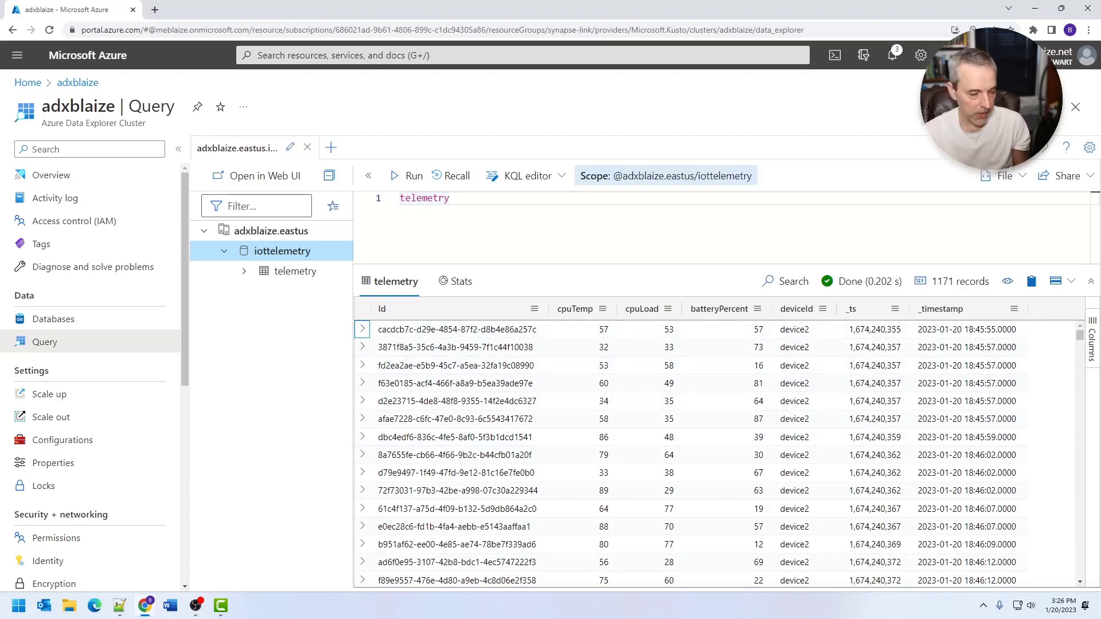
- Append "| summarize avgCpuLoad = avg(cpuLoad), avgCpuTemp = avg(cpuTemp) by deviceId, bin(_timestamp, 5m)" to the telemetry query and run it
key("alt+Tab")
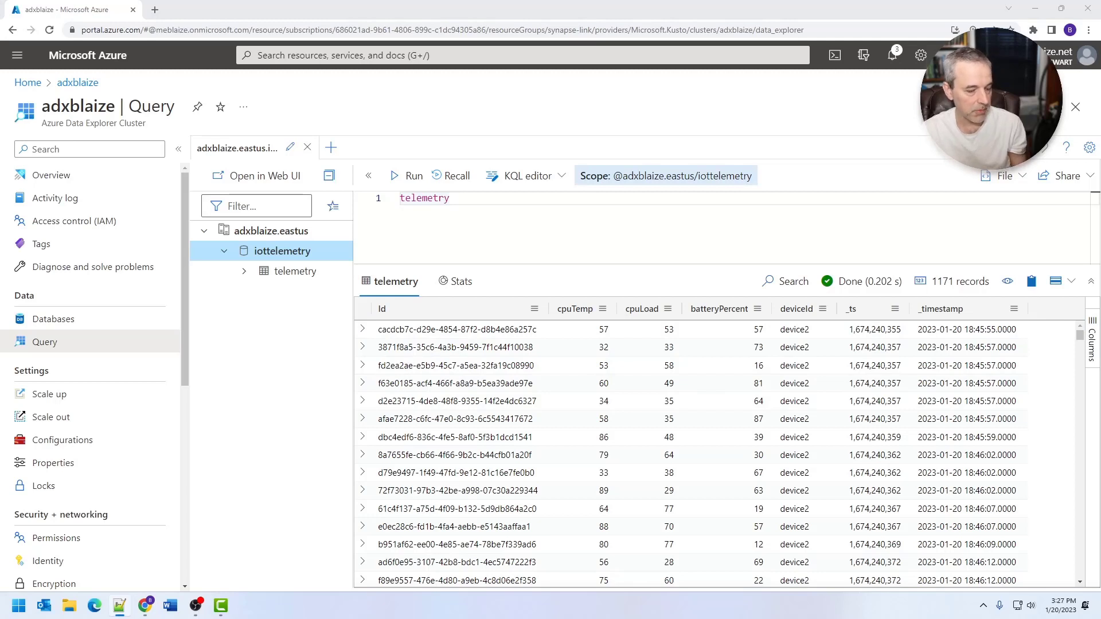
left_click(406, 206)
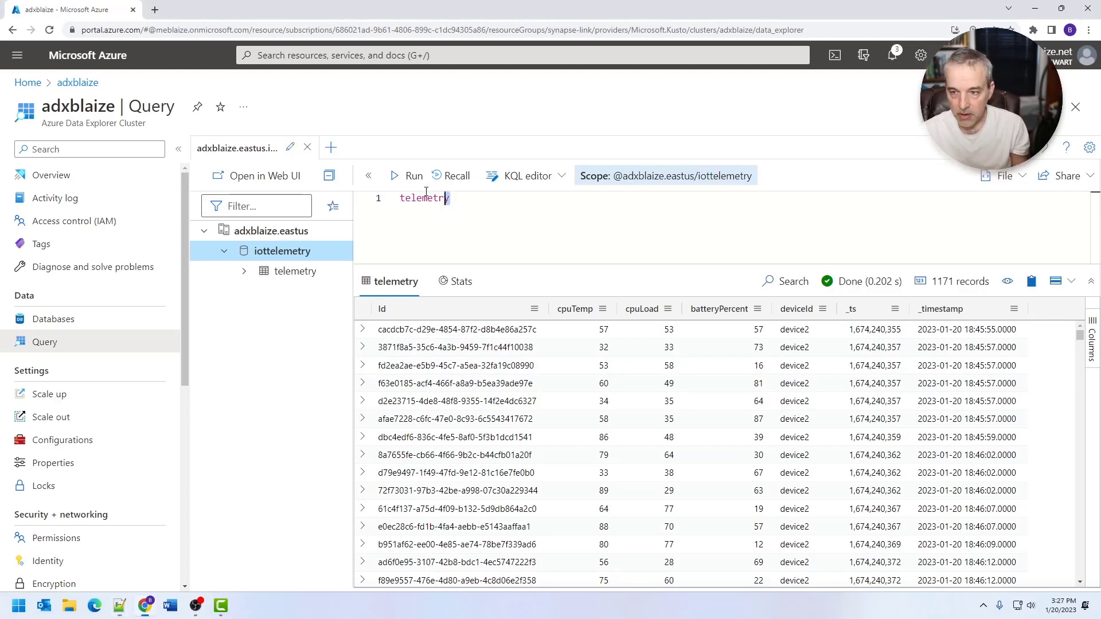
type("| summarize avgCpuLoad = avg(cpuLoad), avgCpuTemp = avg(cpuTemp) by deviceId, bin(_timestamp, 5m)")
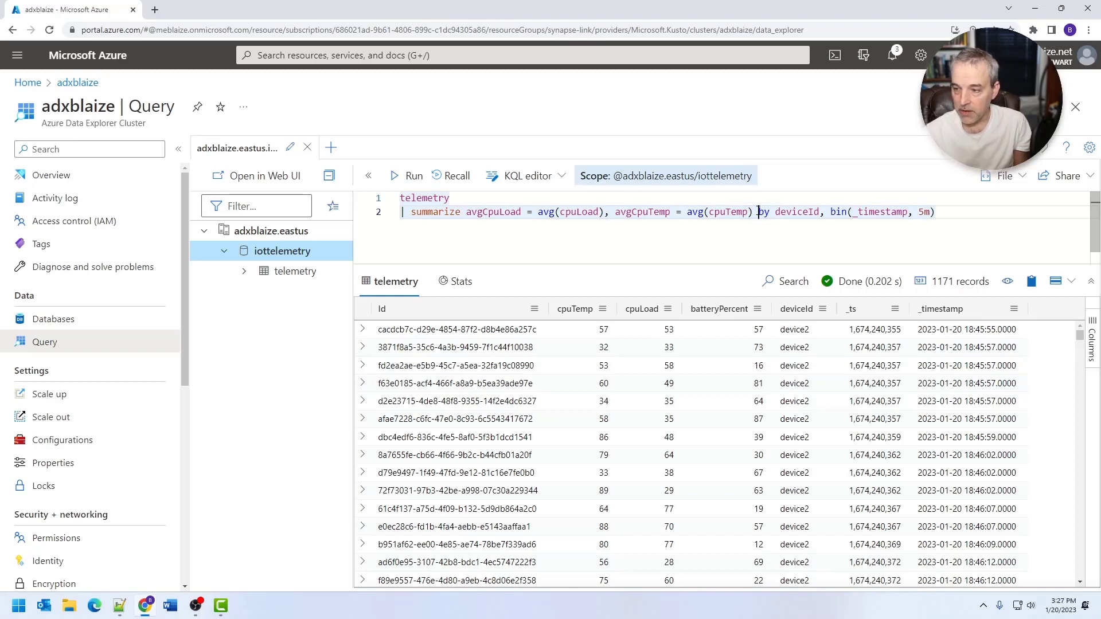
left_click_drag(756, 212, 822, 213)
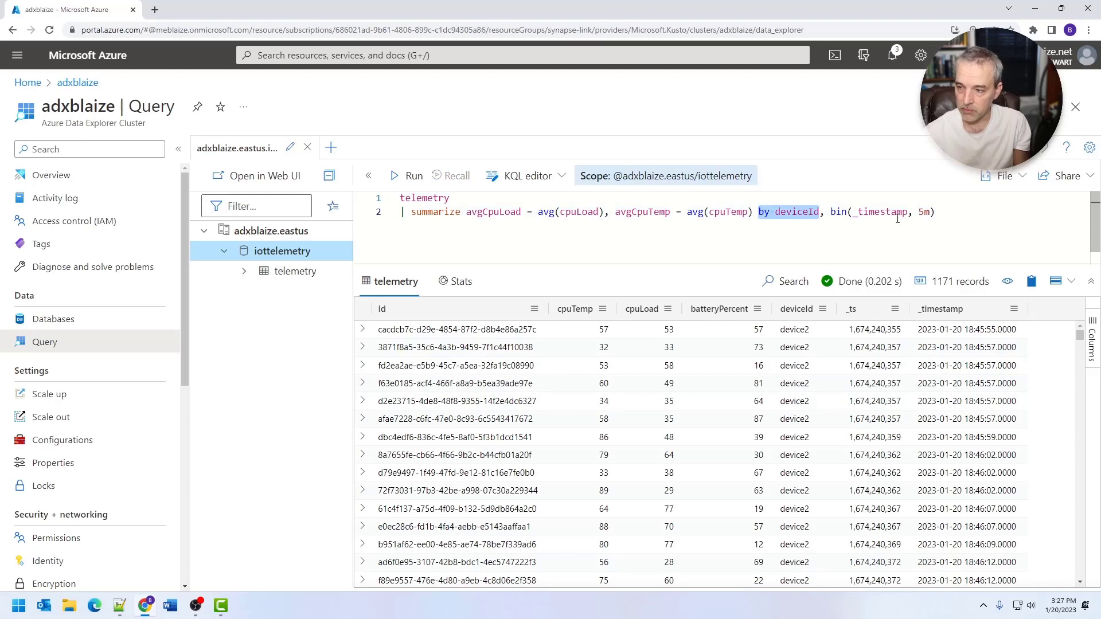
left_click_drag(972, 212, 327, 198)
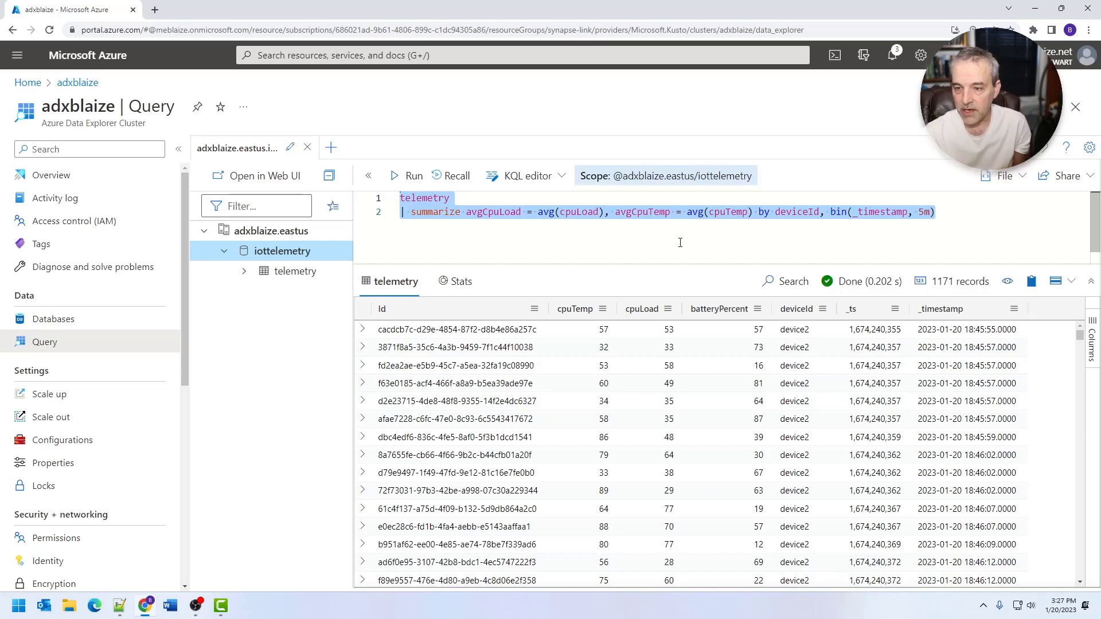
left_click(691, 261)
left_click(408, 177)
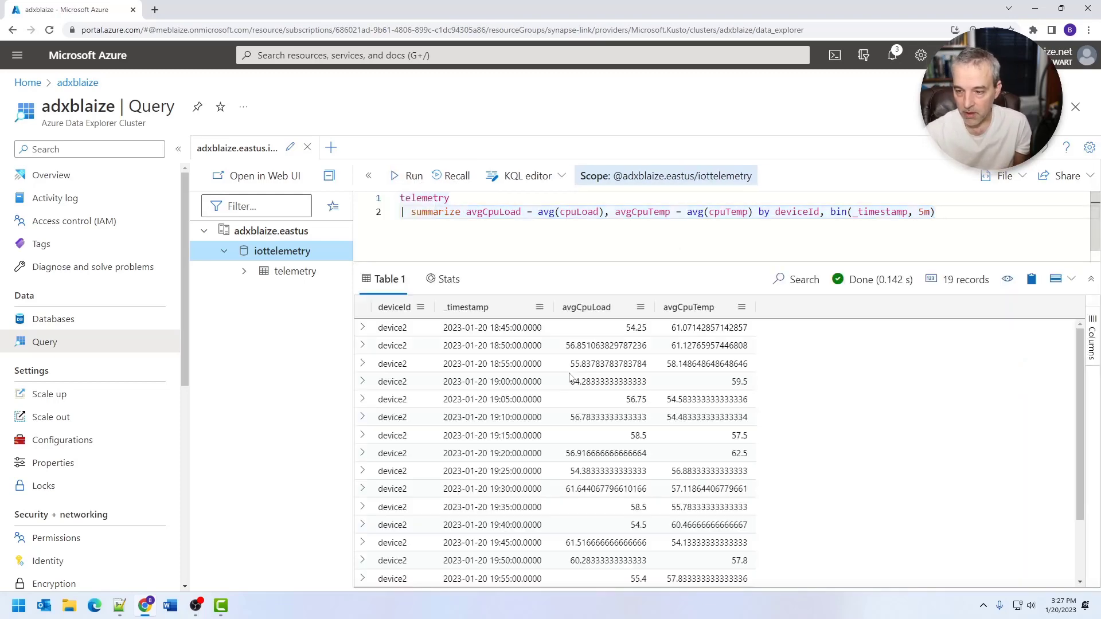
- Examine the five-minute CPU load and temperature averages per device and compare them with the query's summarize line
scroll(815, 394, "down", 2)
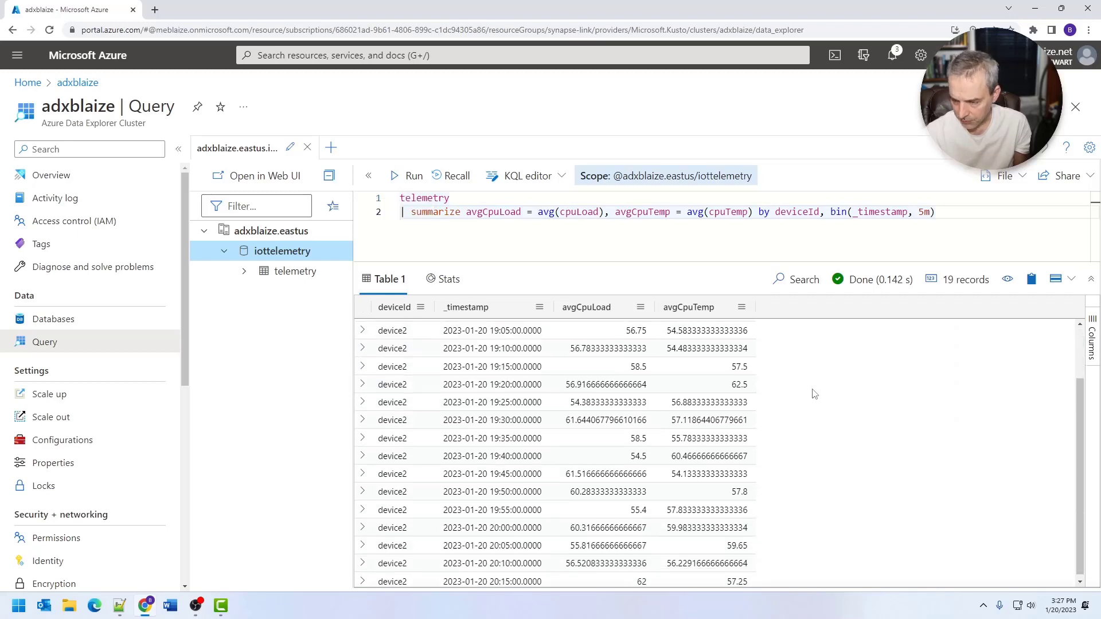
scroll(815, 394, "up", 2)
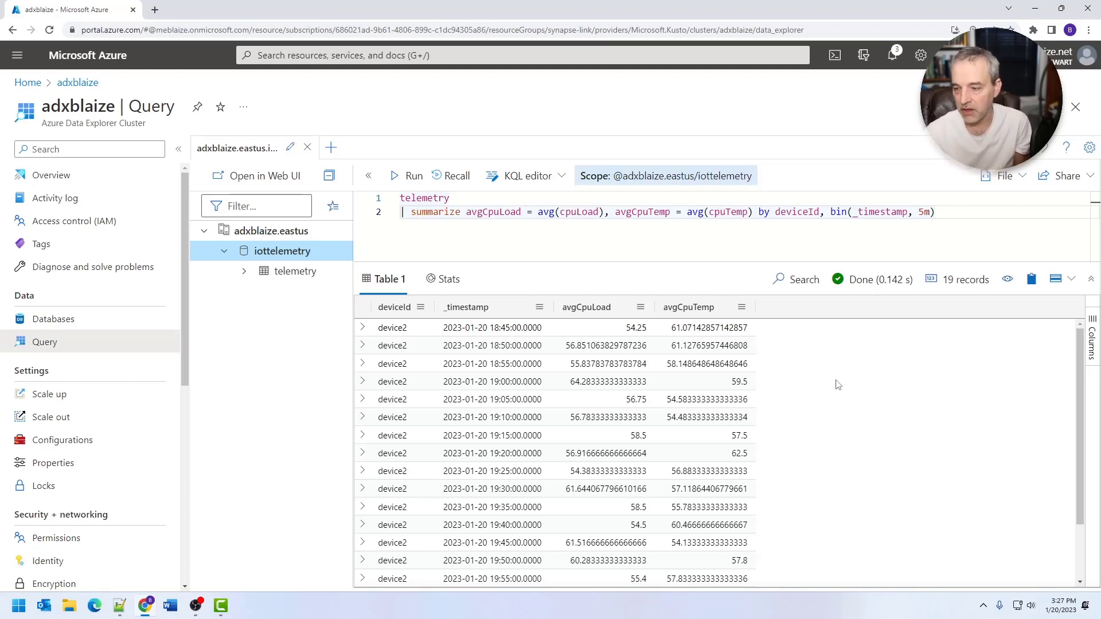
scroll(838, 395, "down", 2)
scroll(840, 396, "up", 2)
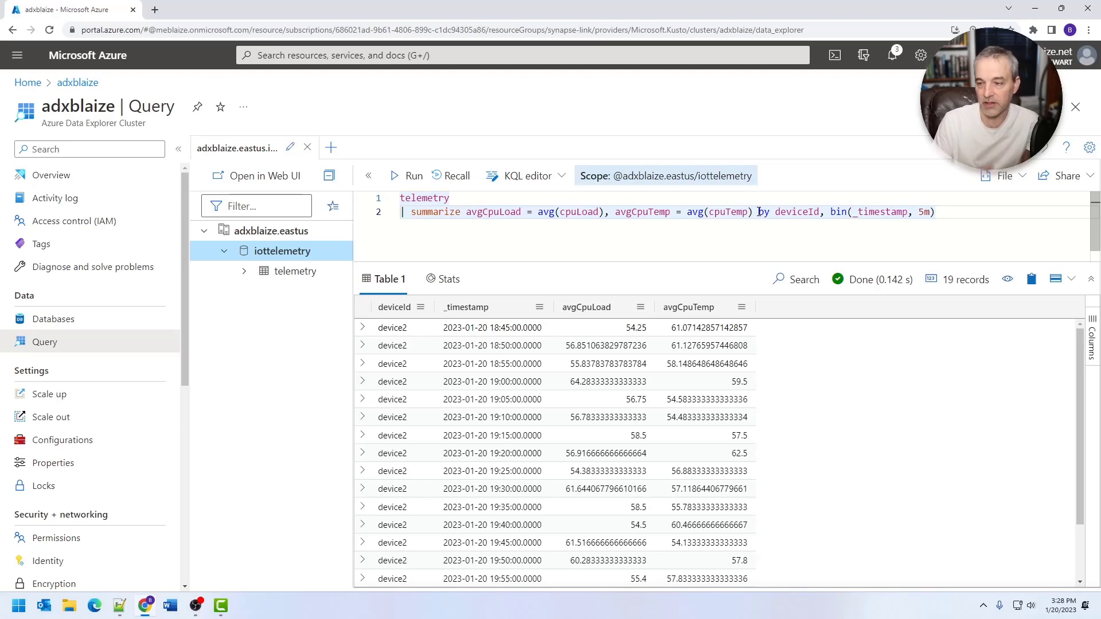
left_click_drag(964, 212, 411, 216)
left_click(459, 236)
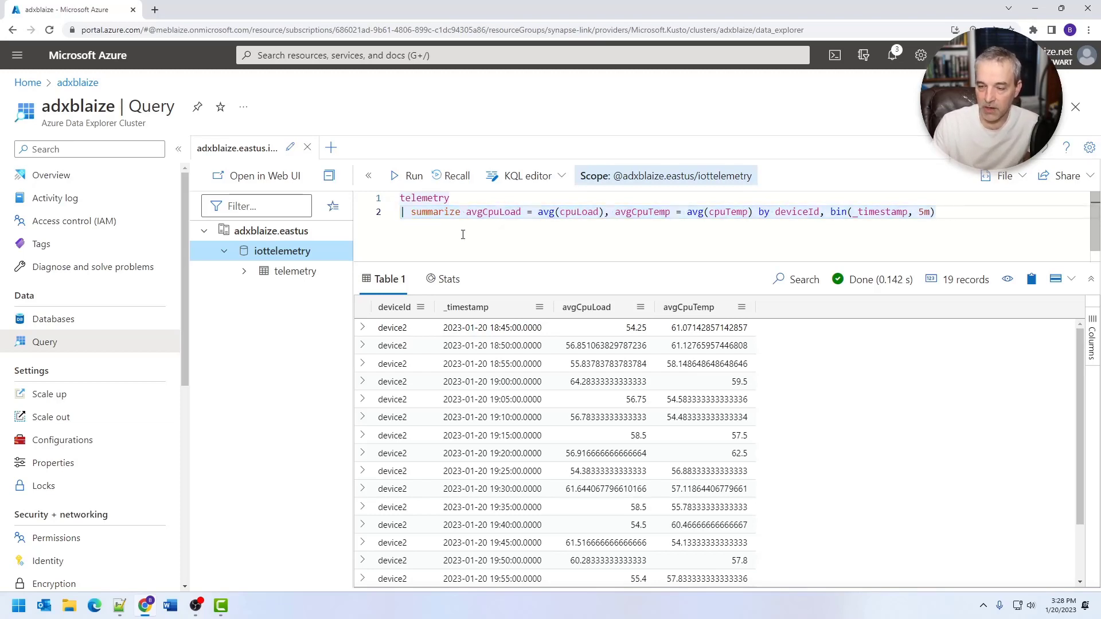